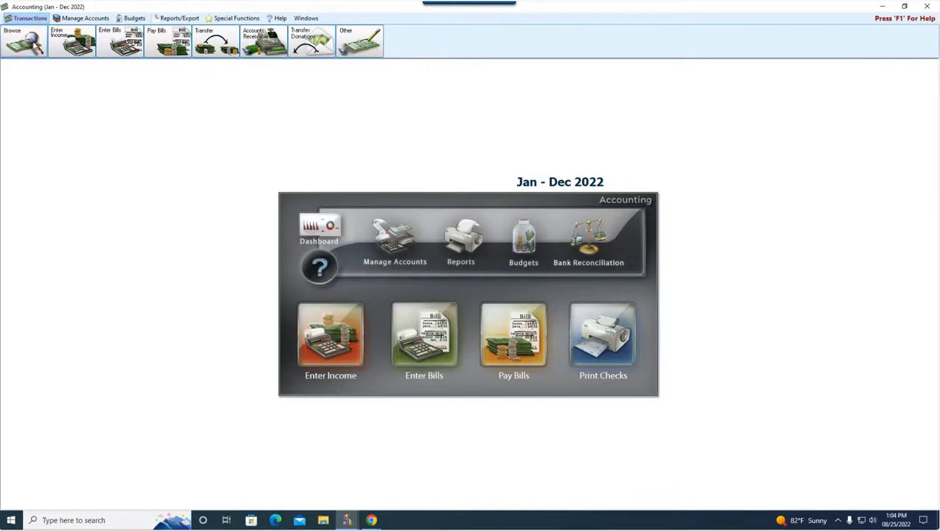
- Browse the 2022 transactions and filter them to transaction number 149 only
{"action": "left_click", "coordinate": [33, 45]}
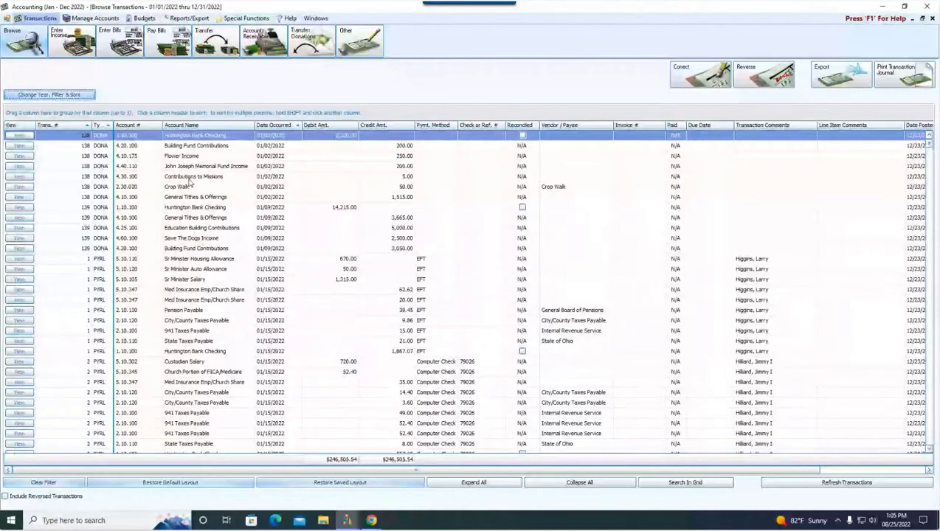
{"action": "scroll", "coordinate": [203, 194], "scroll_direction": "down", "scroll_amount": 4}
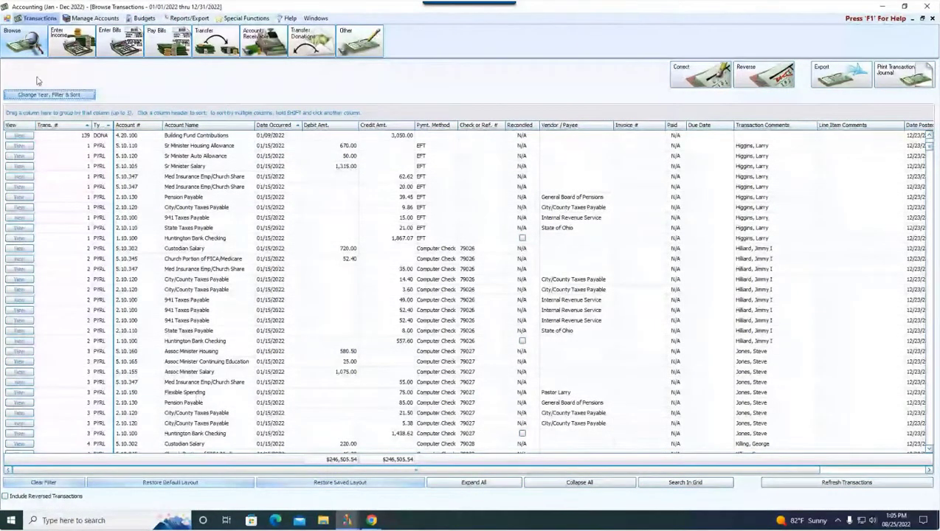
{"action": "left_click", "coordinate": [58, 98]}
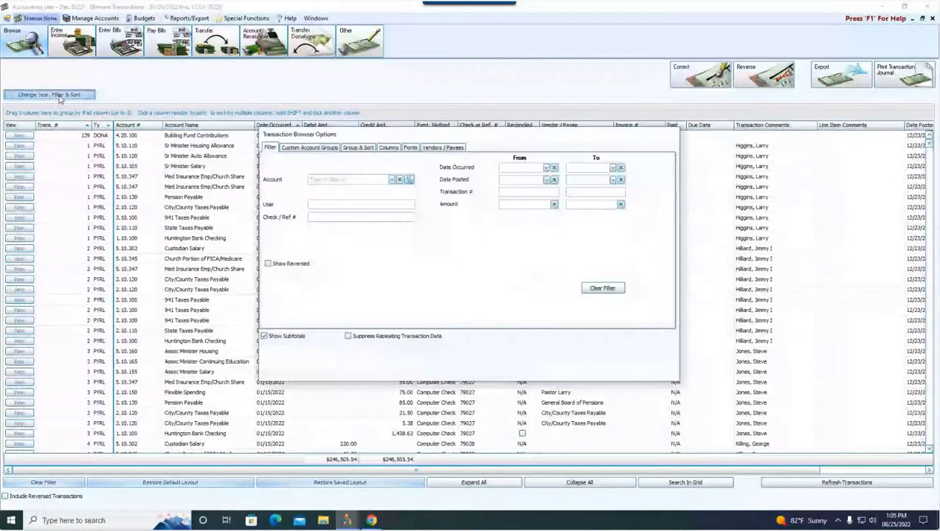
{"action": "left_click", "coordinate": [511, 194]}
{"action": "type", "text": "1"}
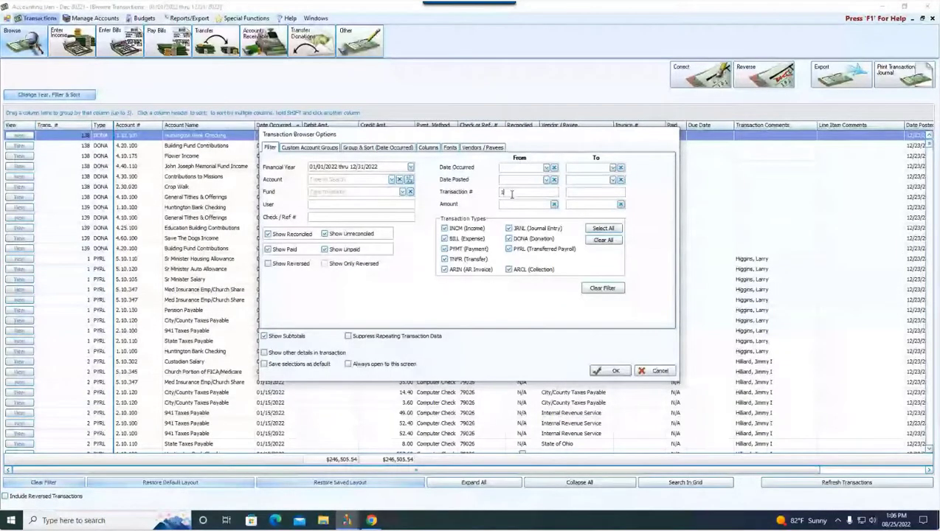
{"action": "type", "text": "49"}
{"action": "key", "text": "Tab"}
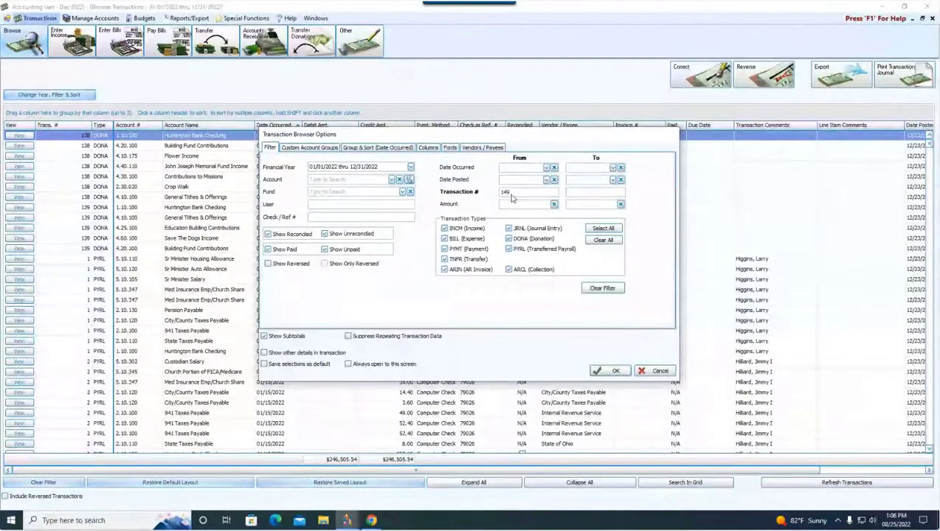
{"action": "type", "text": "149"}
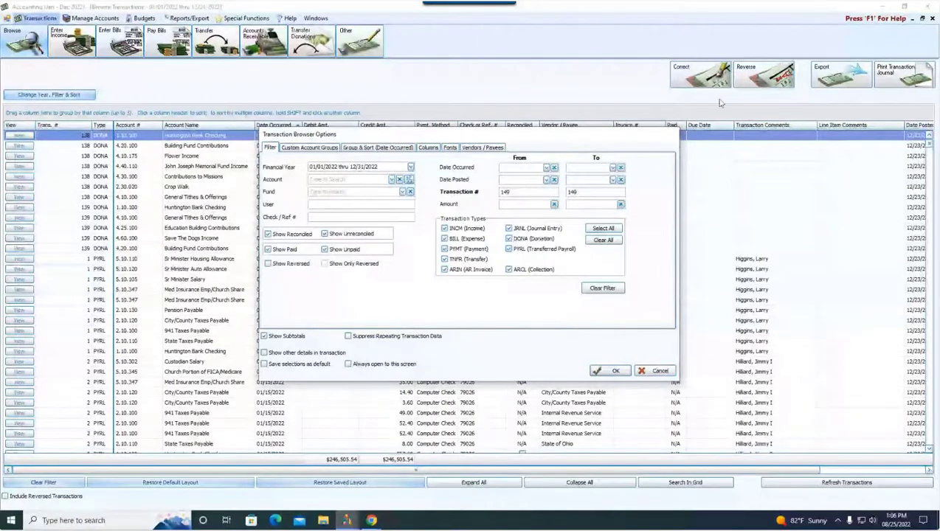
{"action": "left_click", "coordinate": [615, 371]}
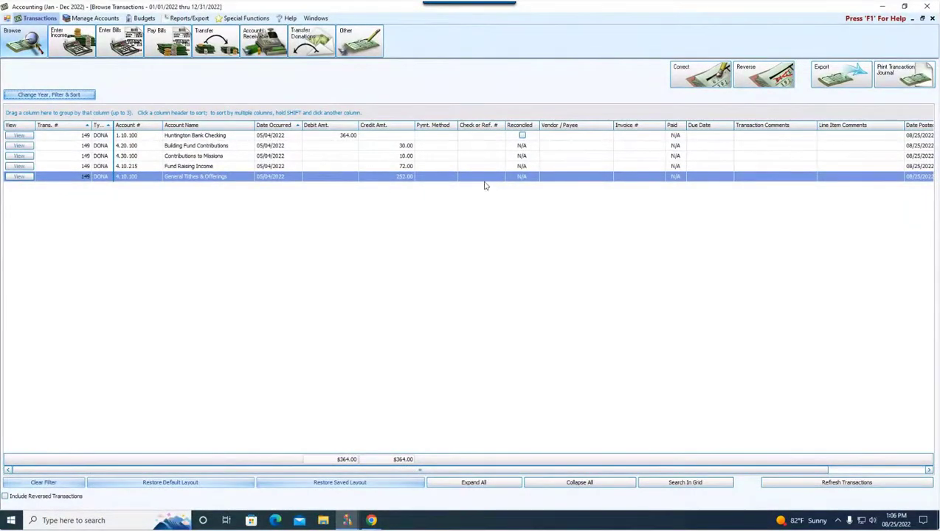
- Add the Batch Code column to the visible columns of the transaction browser
{"action": "left_click", "coordinate": [70, 98]}
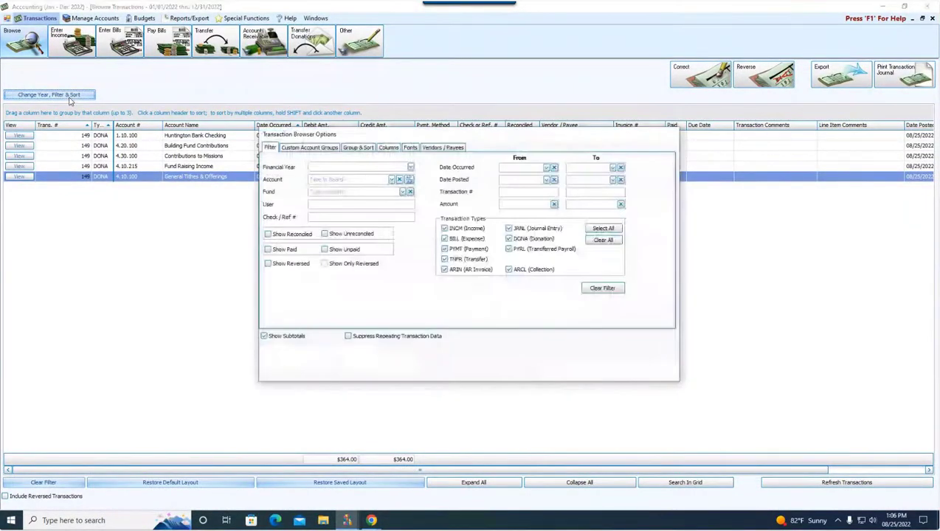
{"action": "left_click", "coordinate": [428, 148]}
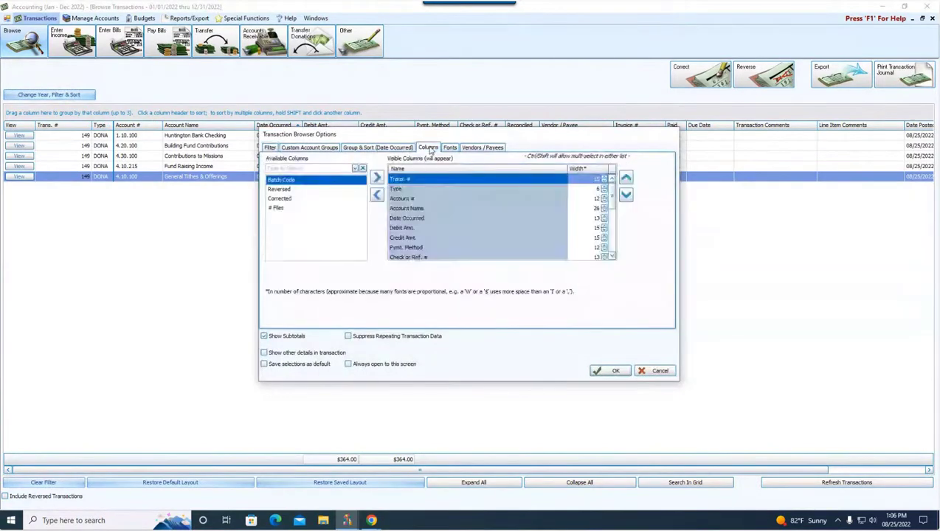
{"action": "double_click", "coordinate": [309, 181]}
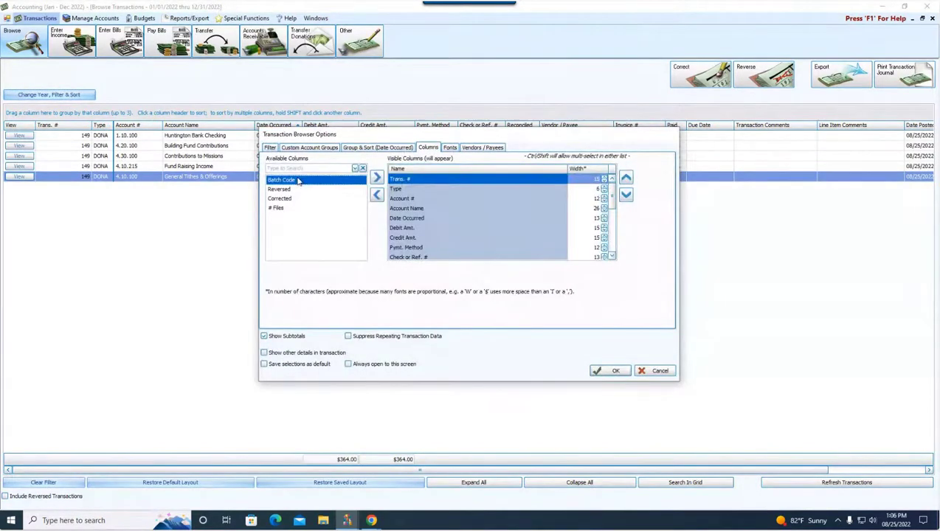
- Position the Batch Code column between Date Occurred and Debit Amt. and apply the column layout
{"action": "left_click", "coordinate": [626, 178]}
{"action": "left_click", "coordinate": [625, 178]}
{"action": "left_click", "coordinate": [625, 178]}
{"action": "left_click", "coordinate": [626, 177]}
{"action": "left_click", "coordinate": [626, 178]}
{"action": "left_click", "coordinate": [625, 178]}
{"action": "left_click", "coordinate": [626, 178]}
{"action": "left_click", "coordinate": [625, 178]}
{"action": "left_click", "coordinate": [624, 180]}
{"action": "left_click", "coordinate": [624, 179]}
{"action": "left_click", "coordinate": [623, 179]}
{"action": "left_click", "coordinate": [624, 179]}
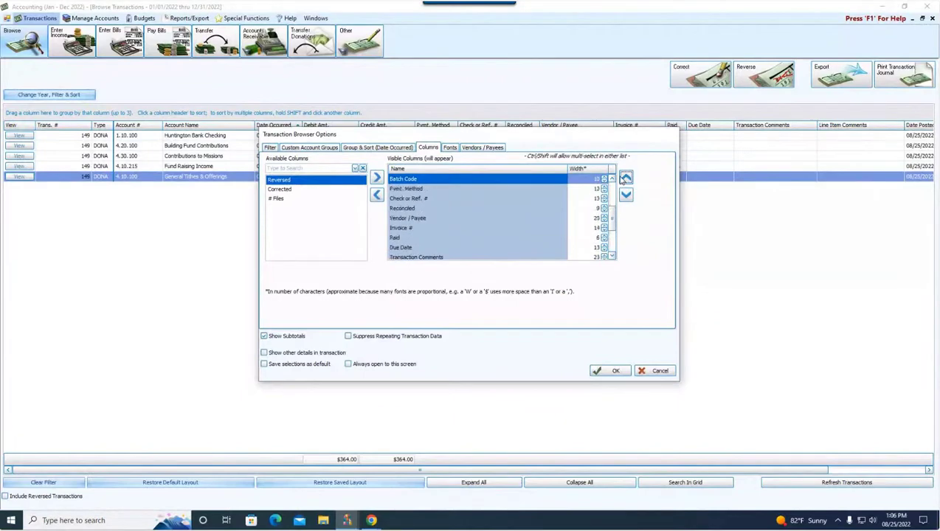
{"action": "left_click", "coordinate": [623, 179]}
{"action": "left_click", "coordinate": [623, 179]}
{"action": "left_click", "coordinate": [624, 180]}
{"action": "left_click", "coordinate": [625, 178]}
{"action": "left_click", "coordinate": [625, 177]}
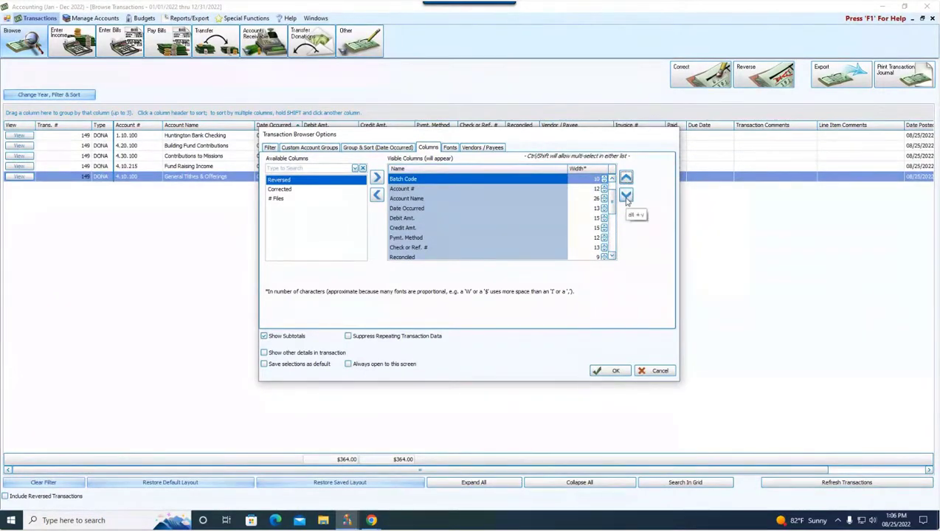
{"action": "left_click", "coordinate": [626, 195]}
{"action": "left_click", "coordinate": [626, 195]}
{"action": "left_click", "coordinate": [626, 194]}
{"action": "left_click", "coordinate": [614, 371]}
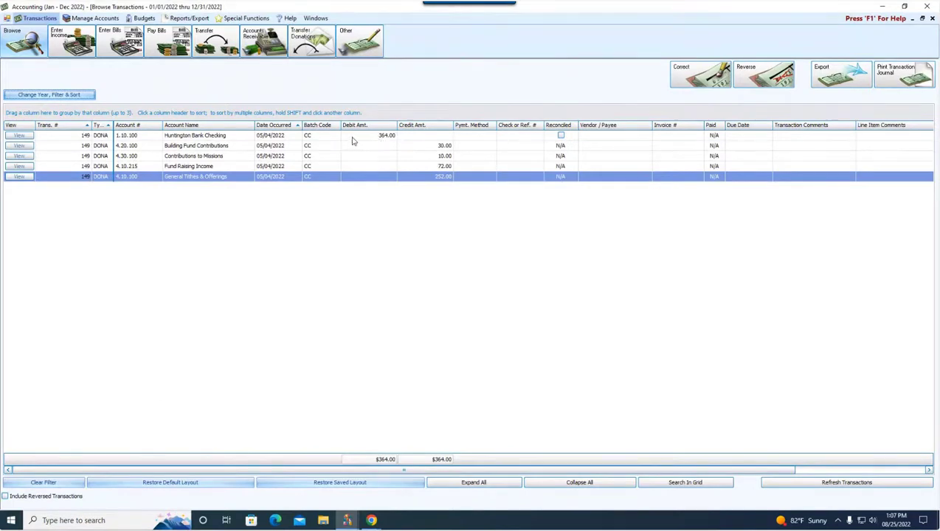
- Select the Huntington Bank Checking line of transaction 149 and open its transaction comments for correction
{"action": "left_click", "coordinate": [353, 139]}
{"action": "left_click", "coordinate": [337, 165]}
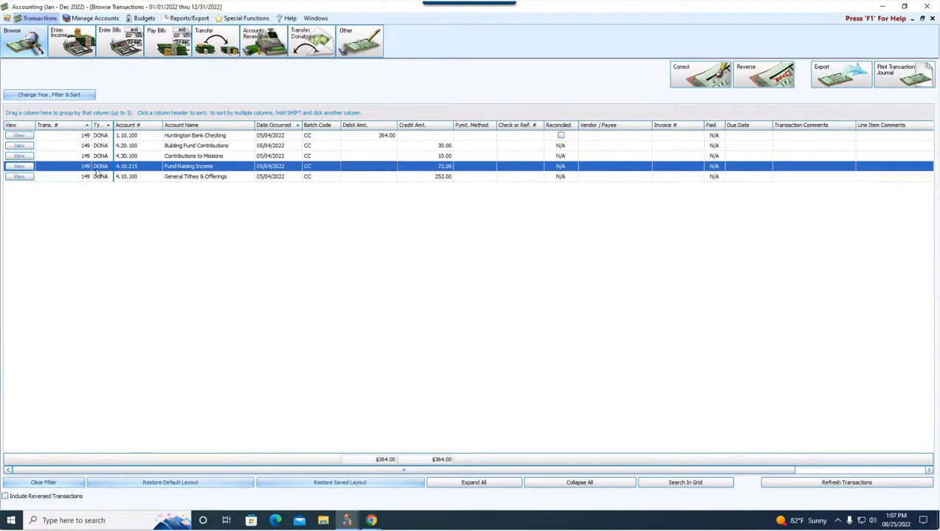
{"action": "left_click", "coordinate": [334, 138]}
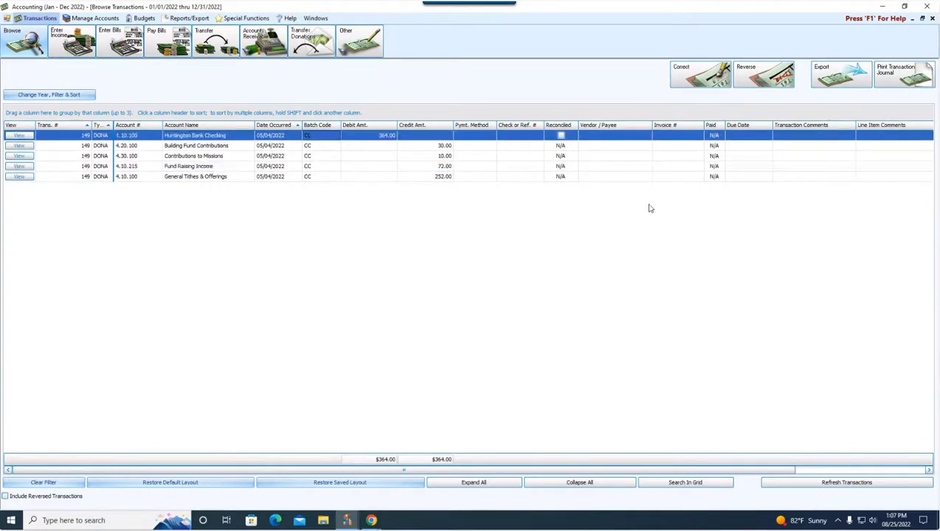
{"action": "left_click", "coordinate": [695, 77]}
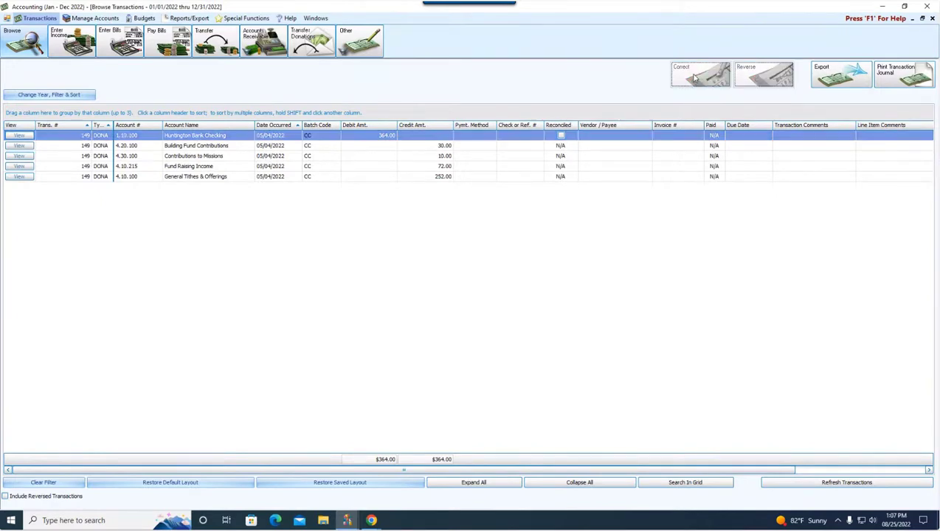
{"action": "left_click_drag", "start_coordinate": [476, 227], "coordinate": [443, 241]}
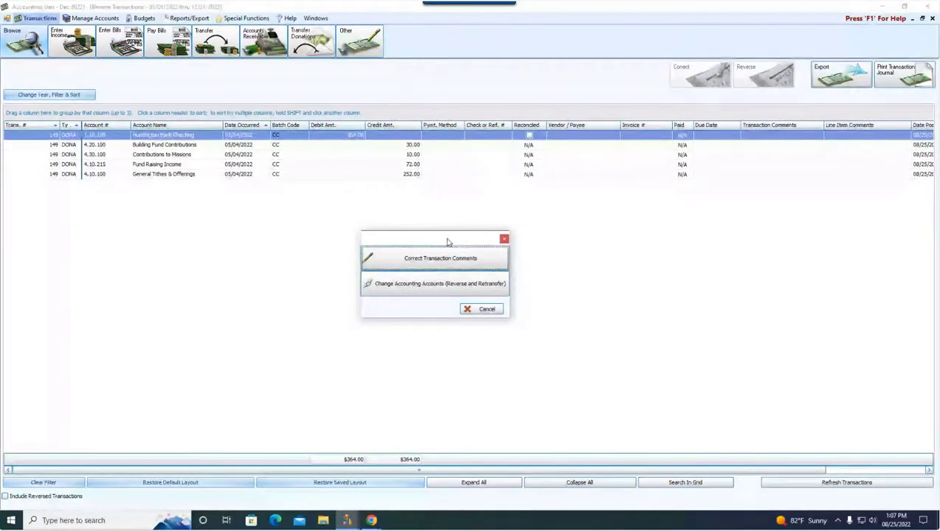
{"action": "left_click", "coordinate": [442, 261]}
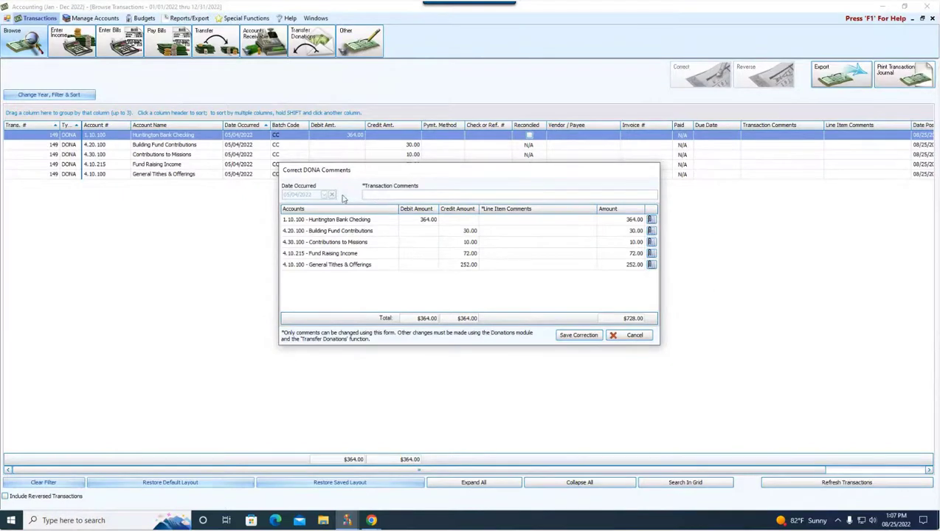
- Set the donation's transaction comment to "Vanco CC batch" and save the correction
{"action": "left_click", "coordinate": [377, 195]}
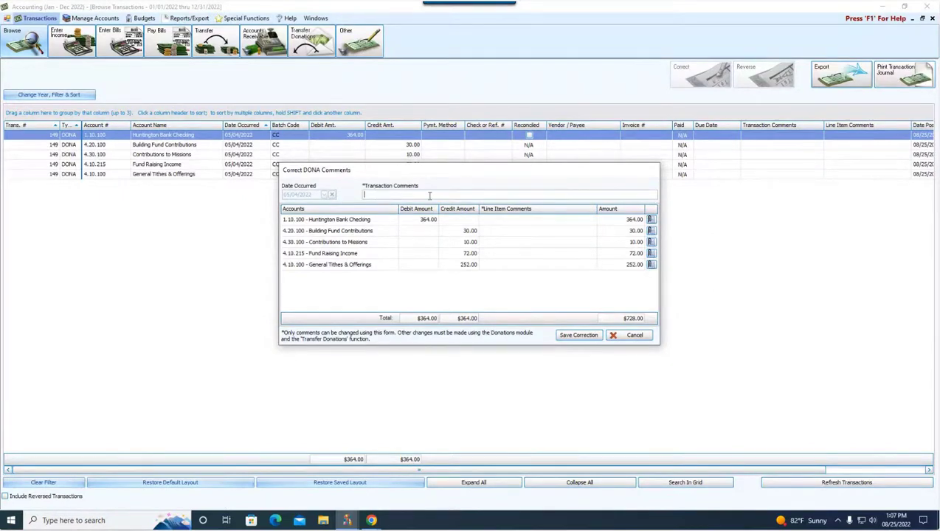
{"action": "left_click", "coordinate": [517, 220]}
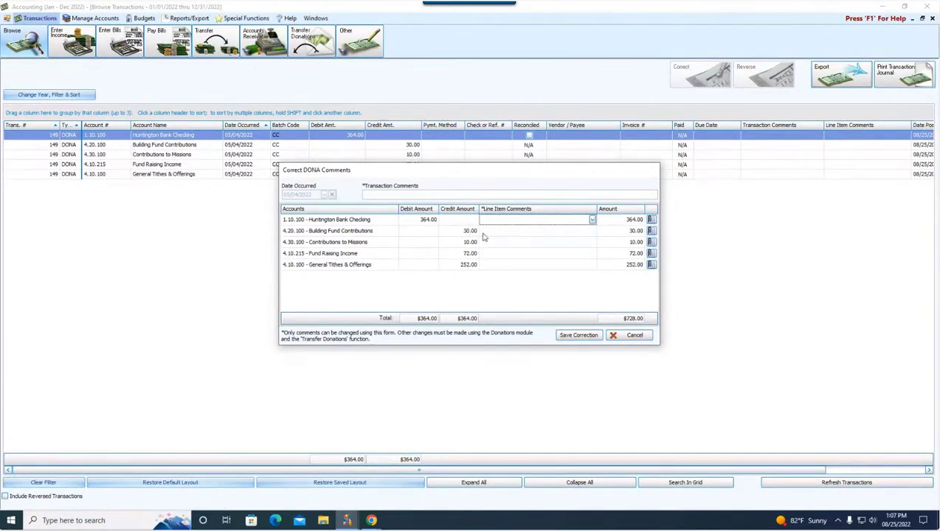
{"action": "left_click", "coordinate": [439, 196]}
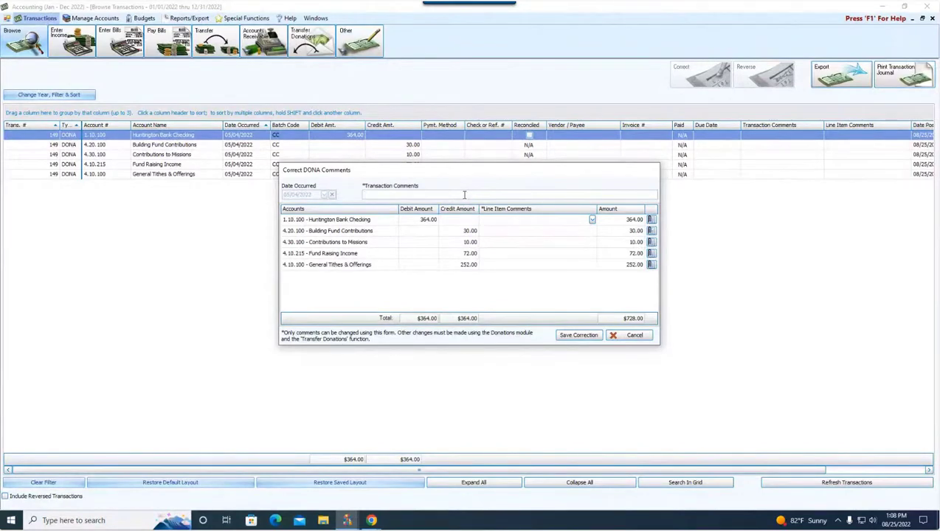
{"action": "type", "text": "Vanco CC batch"}
{"action": "left_click", "coordinate": [570, 335]}
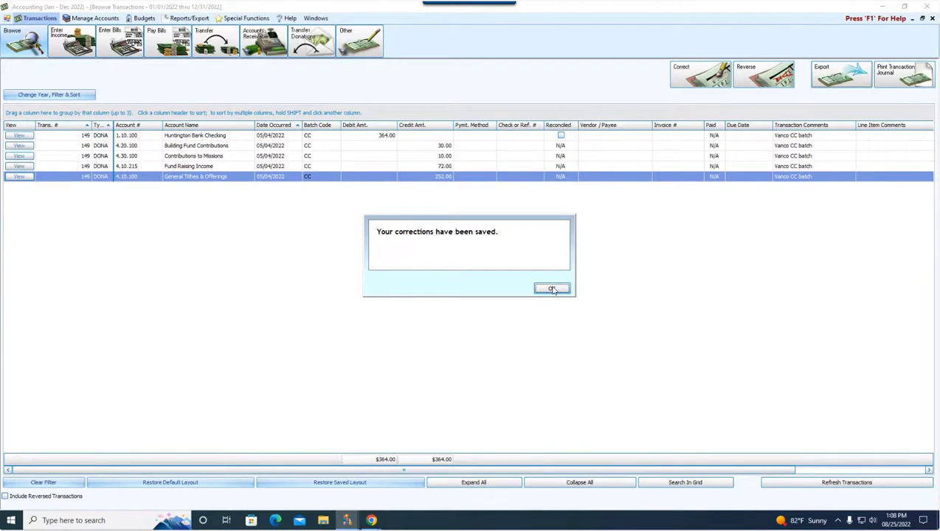
{"action": "left_click", "coordinate": [552, 288]}
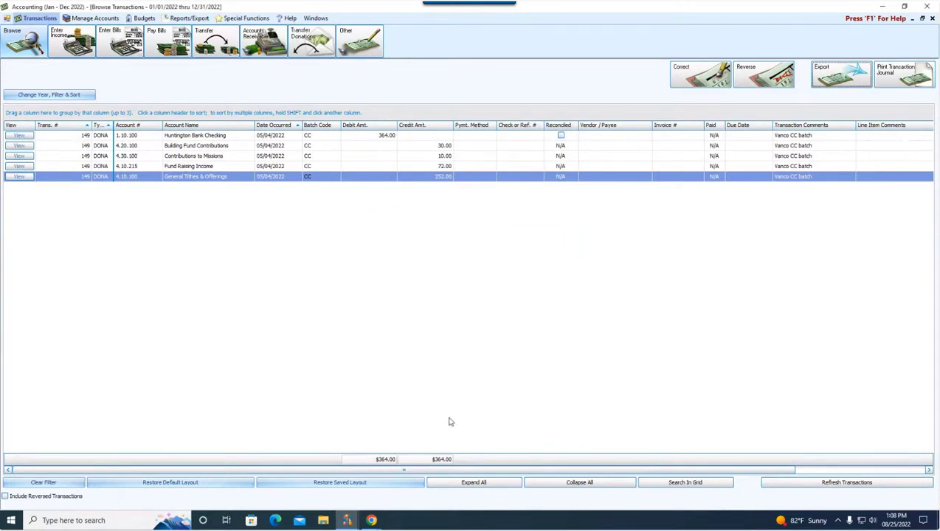
- Start a correction of transaction 149 that changes its accounting accounts by reversing and retransferring
{"action": "left_click_drag", "start_coordinate": [357, 470], "coordinate": [472, 475]}
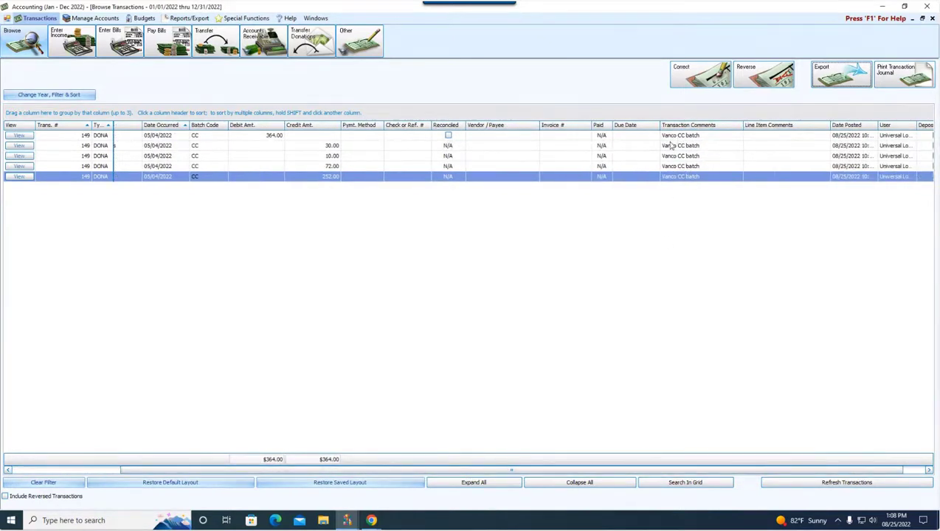
{"action": "left_click_drag", "start_coordinate": [194, 472], "coordinate": [18, 469]}
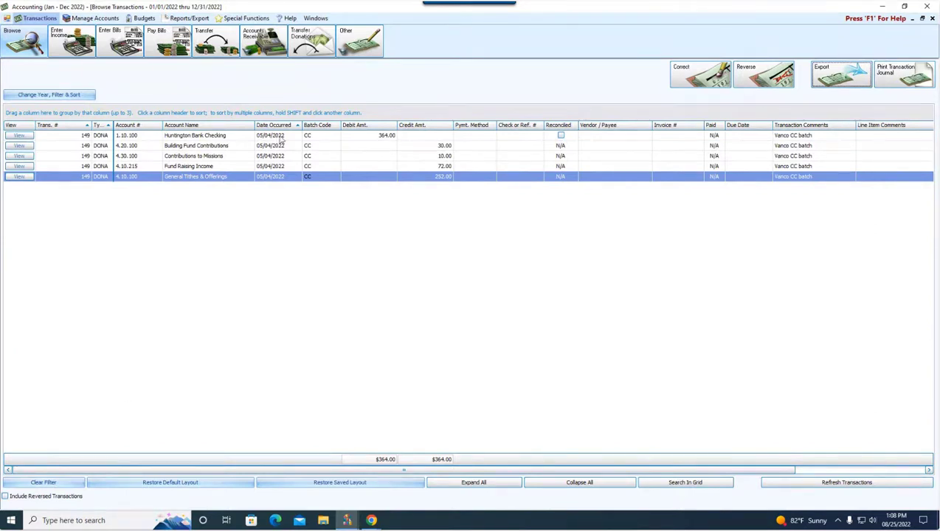
{"action": "left_click", "coordinate": [689, 79]}
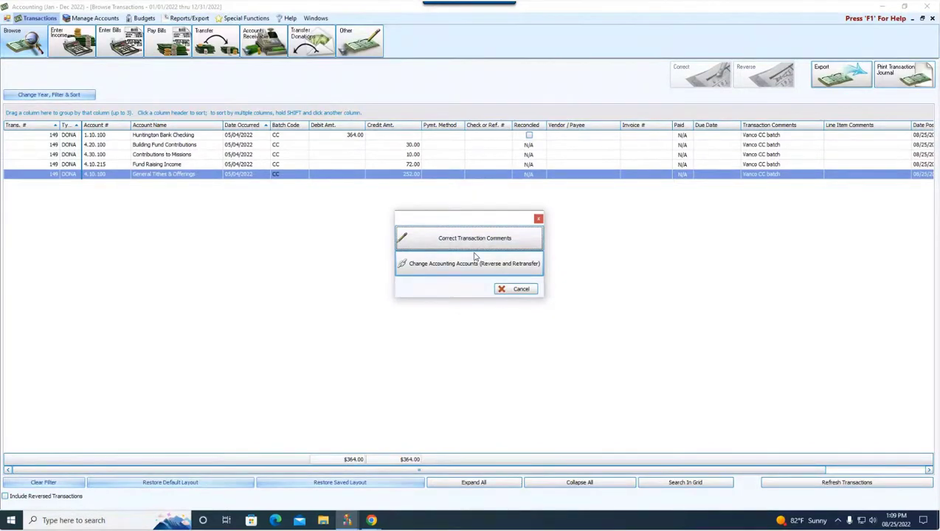
{"action": "left_click", "coordinate": [436, 268]}
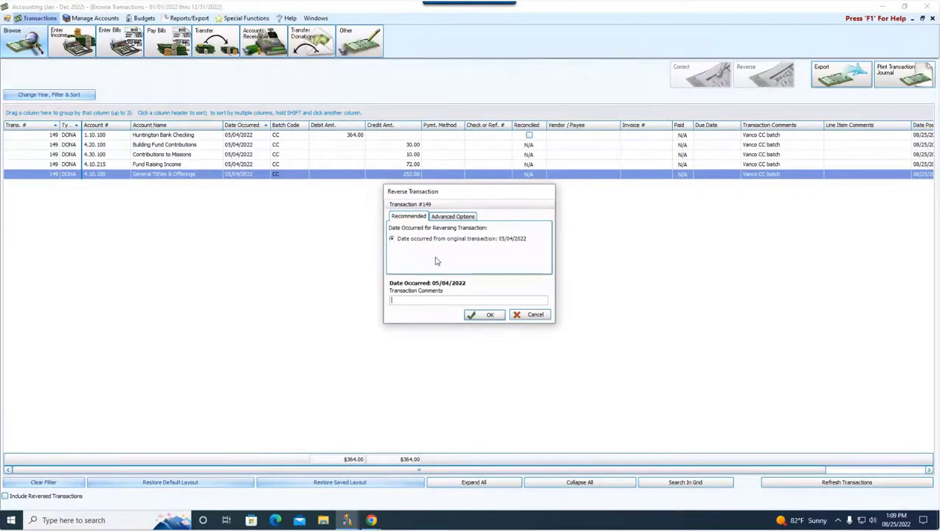
- Permanently reverse transaction 149 with the comment "Transferred to wrong asset. Correcting", keeping the original transaction date
{"action": "type", "text": "Transferred to wrong"}
{"action": "key", "text": "BackSpace"}
{"action": "key", "text": "BackSpace"}
{"action": "key", "text": "BackSpace"}
{"action": "type", "text": "ng asset. Correcting"}
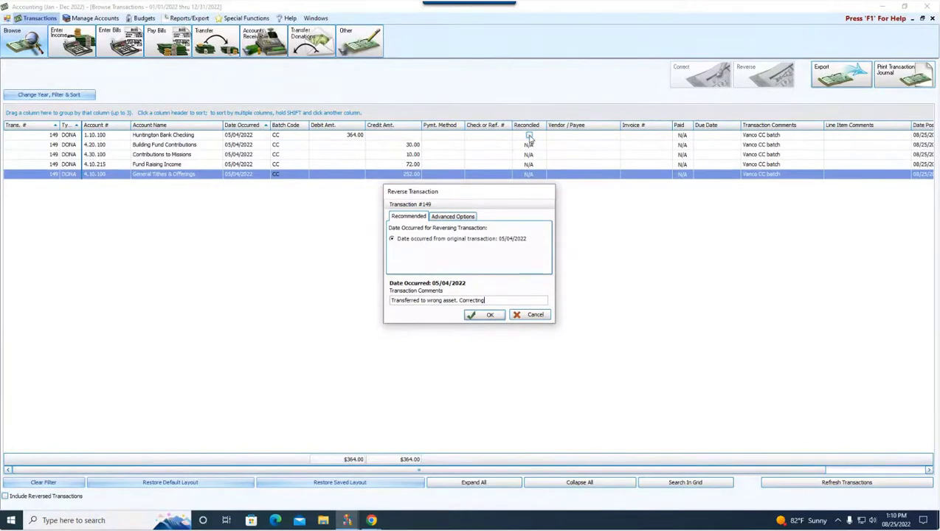
{"action": "left_click", "coordinate": [483, 316]}
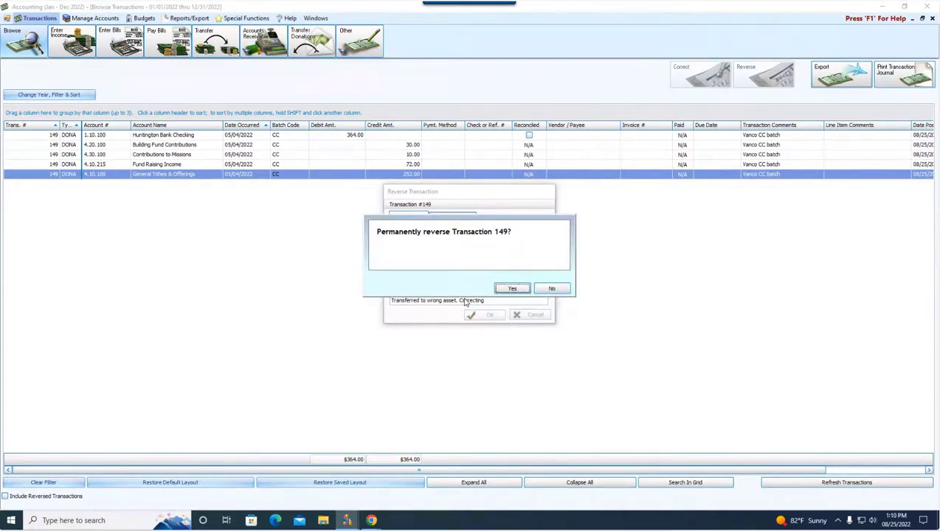
{"action": "left_click", "coordinate": [512, 290]}
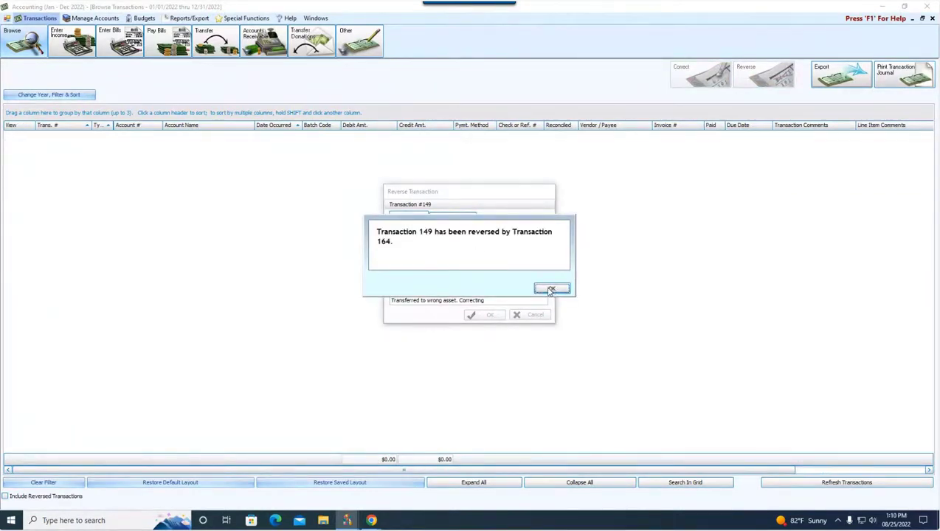
{"action": "left_click", "coordinate": [550, 289]}
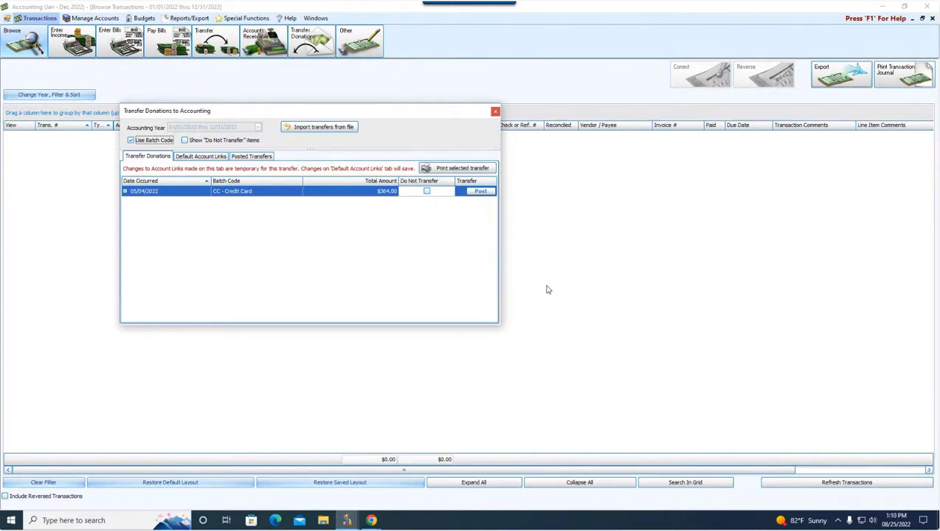
- Expand the 05/04/2022 credit card batch and set the General fund's debited account to Vanco Holding Account
{"action": "left_click_drag", "start_coordinate": [356, 111], "coordinate": [515, 134]}
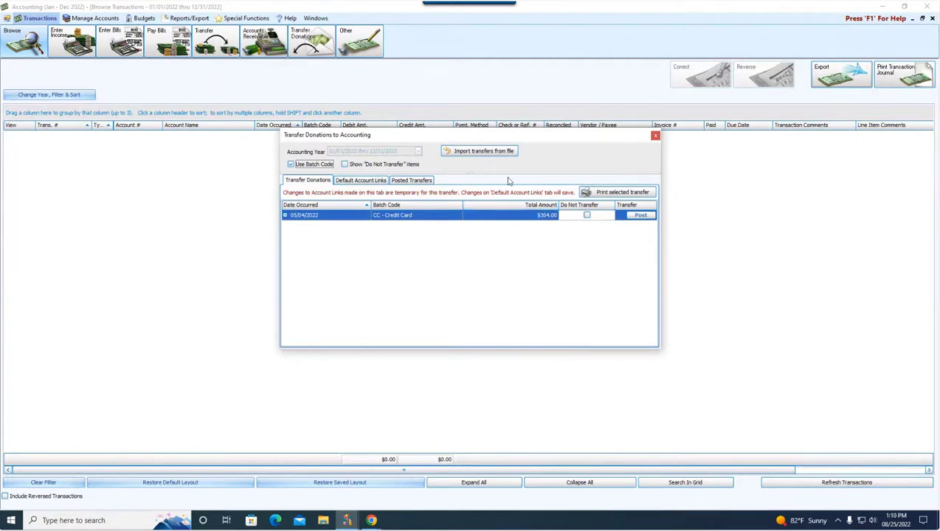
{"action": "left_click", "coordinate": [285, 215]}
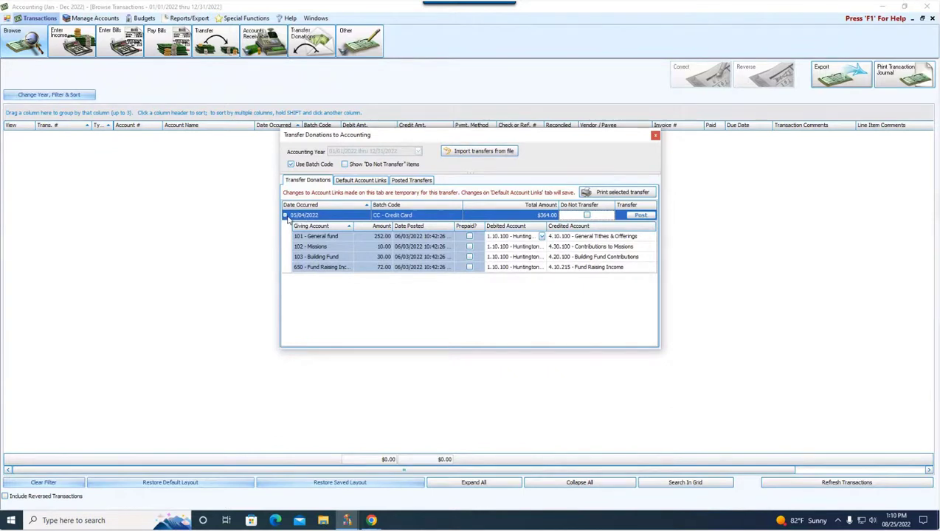
{"action": "left_click", "coordinate": [542, 236]}
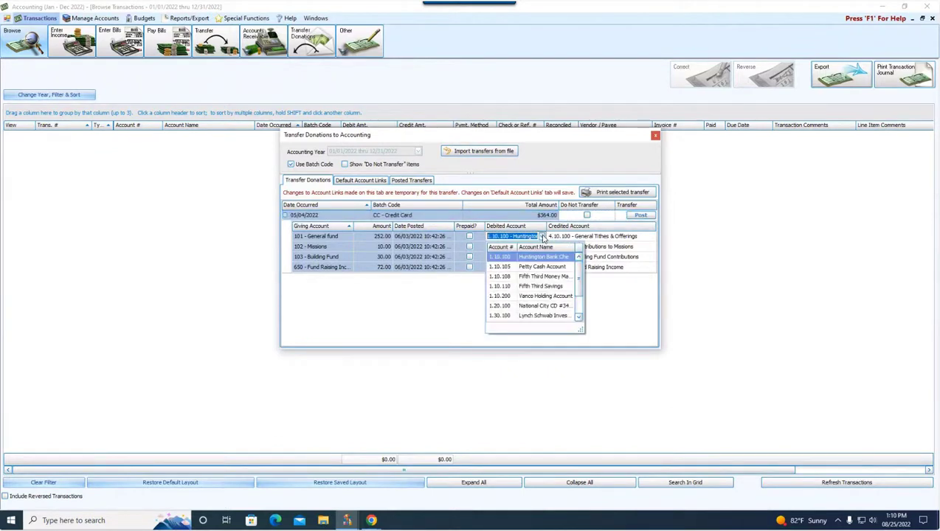
{"action": "left_click", "coordinate": [540, 297]}
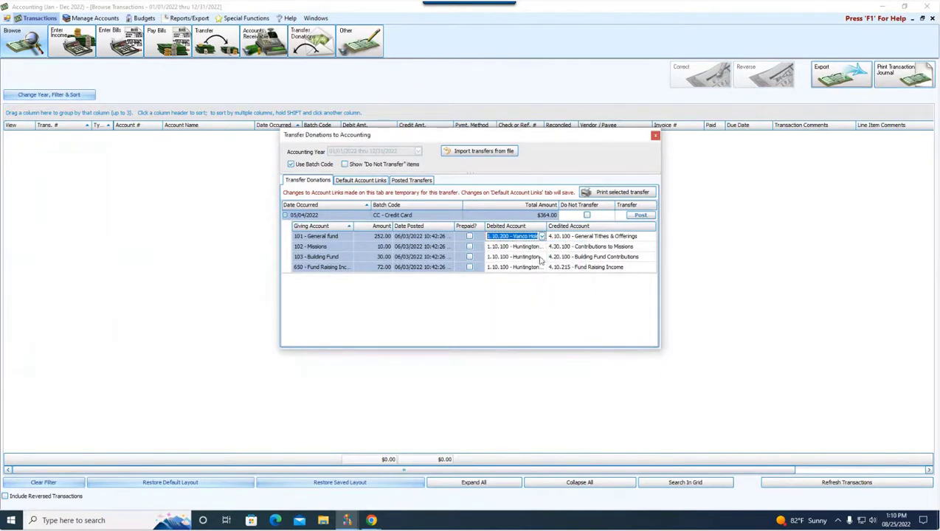
- Set the debited account to Vanco Holding Account for the Missions, Building Fund and Fund Raising Income lines
{"action": "left_click", "coordinate": [543, 248]}
{"action": "left_click", "coordinate": [542, 248]}
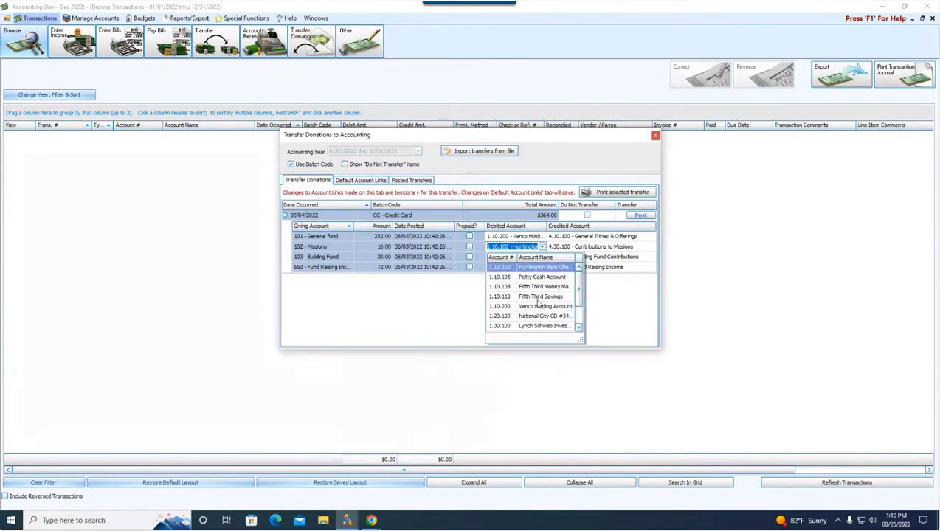
{"action": "left_click", "coordinate": [536, 308]}
{"action": "left_click", "coordinate": [534, 257]}
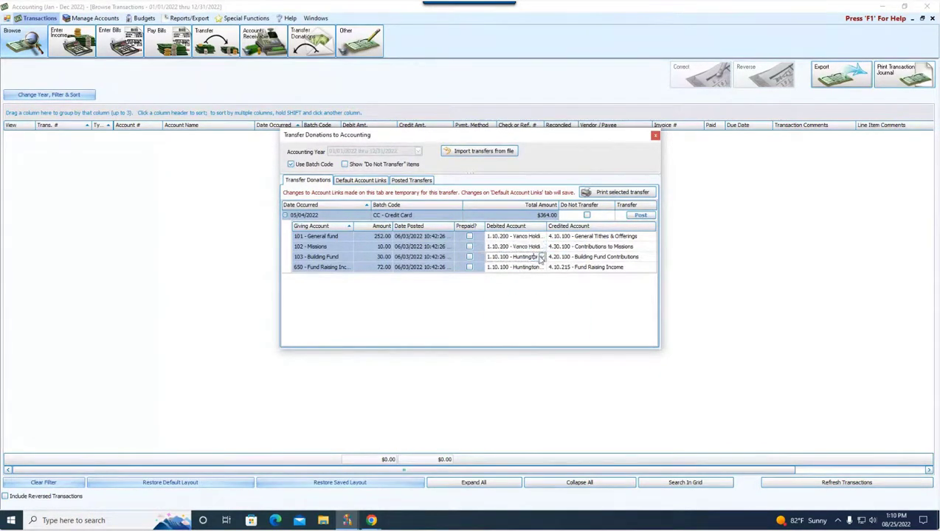
{"action": "left_click", "coordinate": [542, 256]}
{"action": "left_click", "coordinate": [539, 316]}
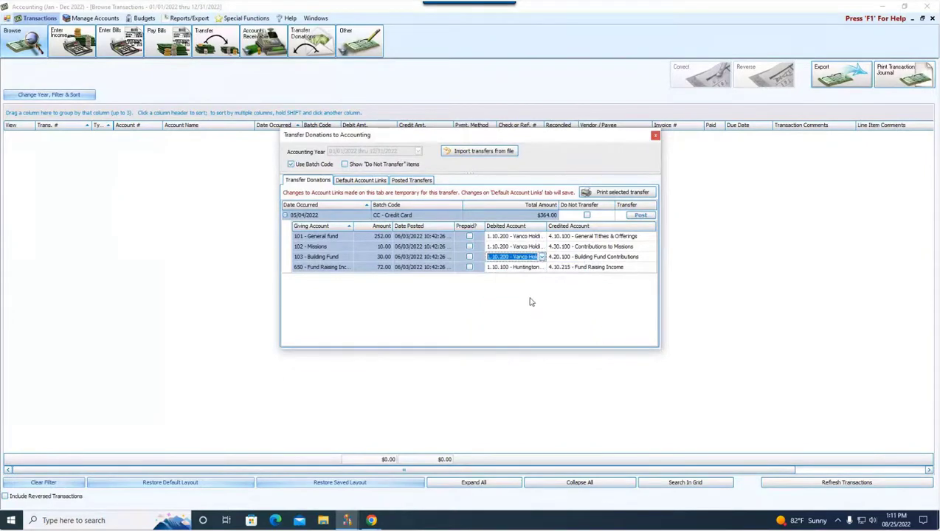
{"action": "left_click", "coordinate": [535, 267]}
{"action": "left_click", "coordinate": [543, 267]}
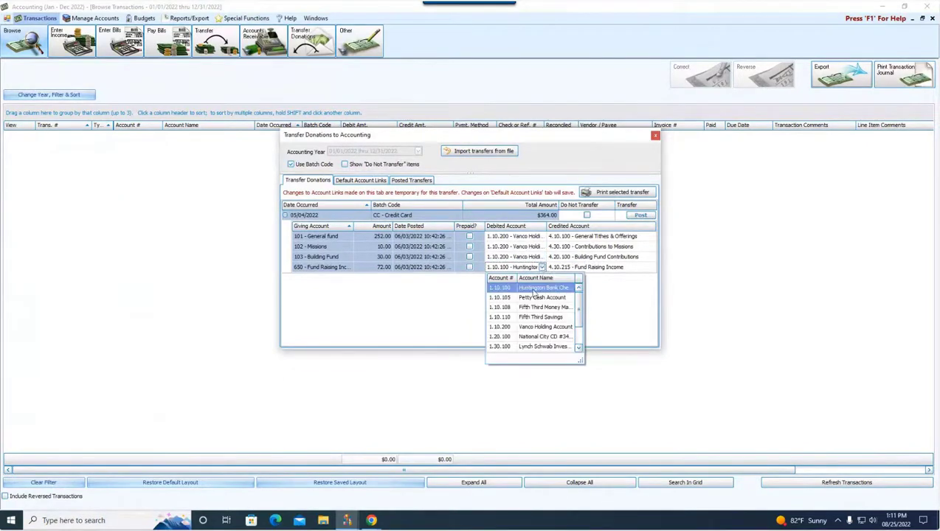
{"action": "left_click", "coordinate": [539, 327]}
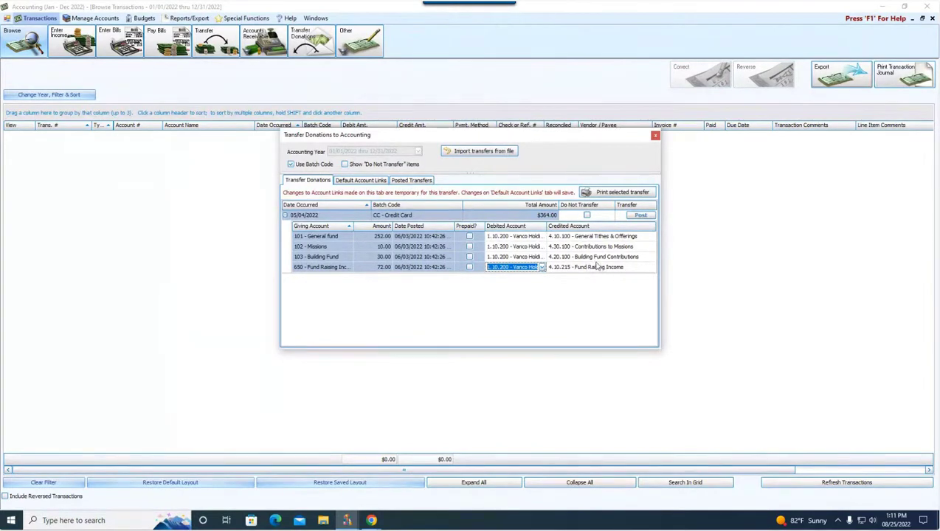
- Look through the available credited accounts for the General fund line without changing the selection
{"action": "left_click", "coordinate": [592, 237]}
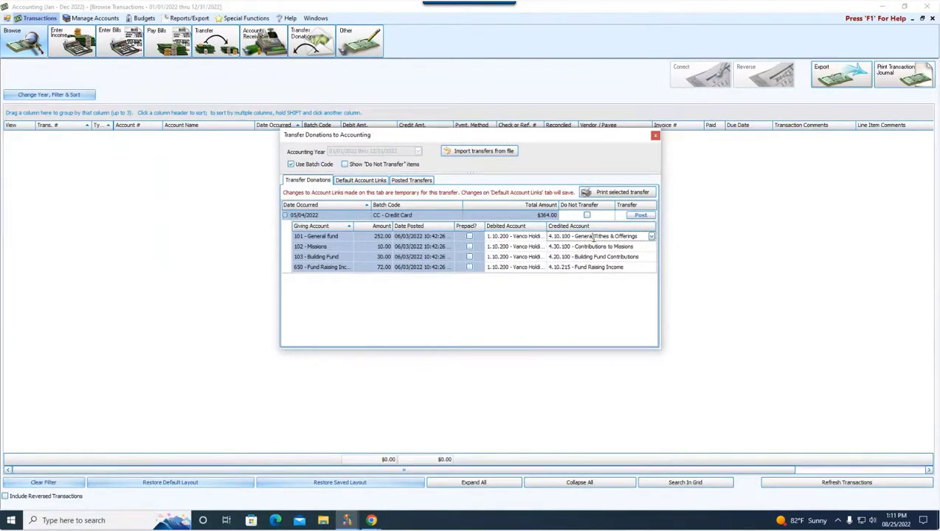
{"action": "left_click", "coordinate": [651, 236]}
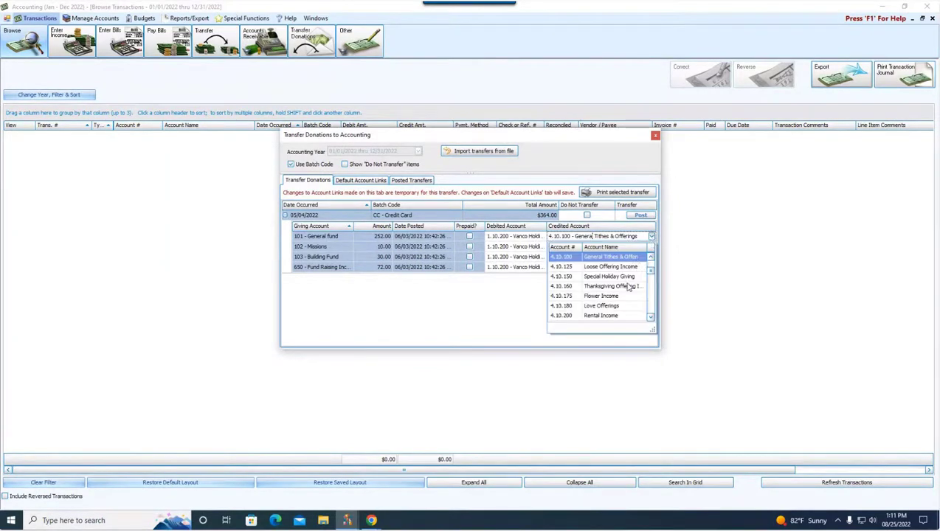
{"action": "left_click", "coordinate": [570, 166]}
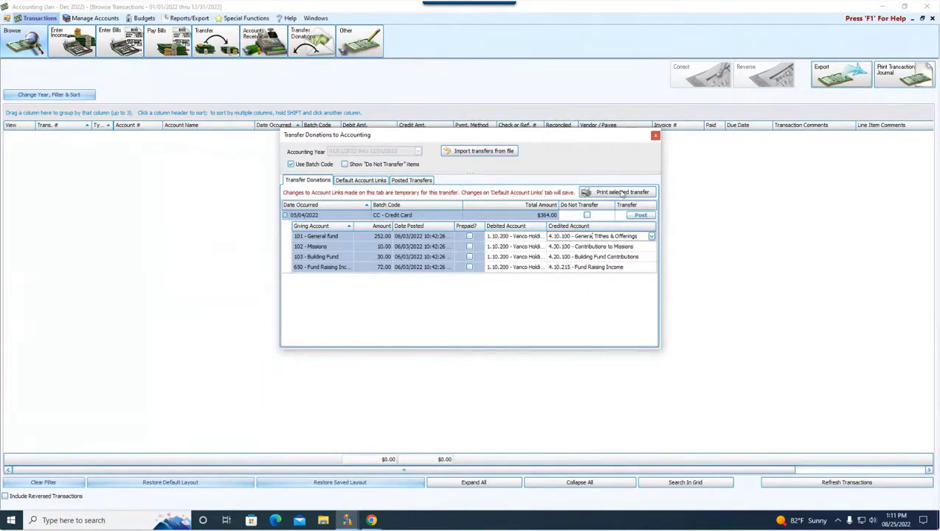
- Post the 05/04/2022 credit card batch to accounting without a comment, and view the posted transfers list
{"action": "left_click", "coordinate": [640, 216]}
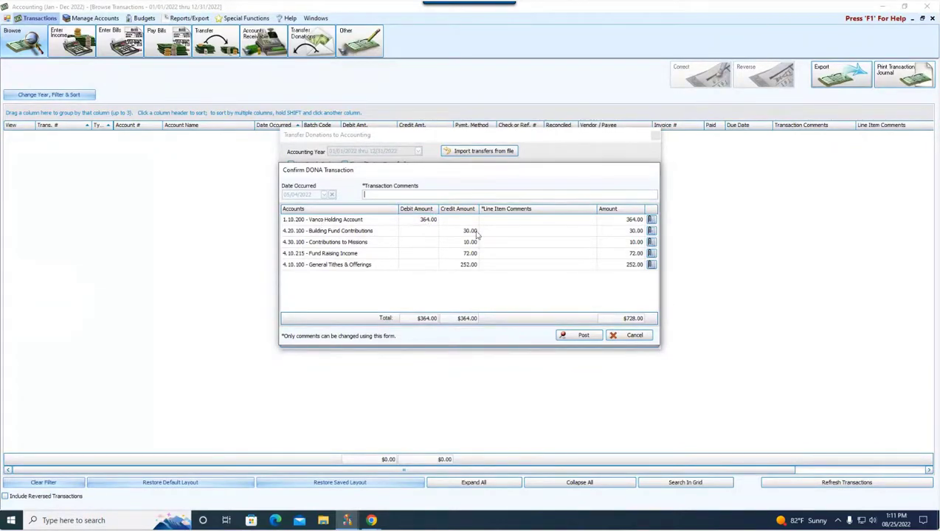
{"action": "left_click", "coordinate": [636, 335]}
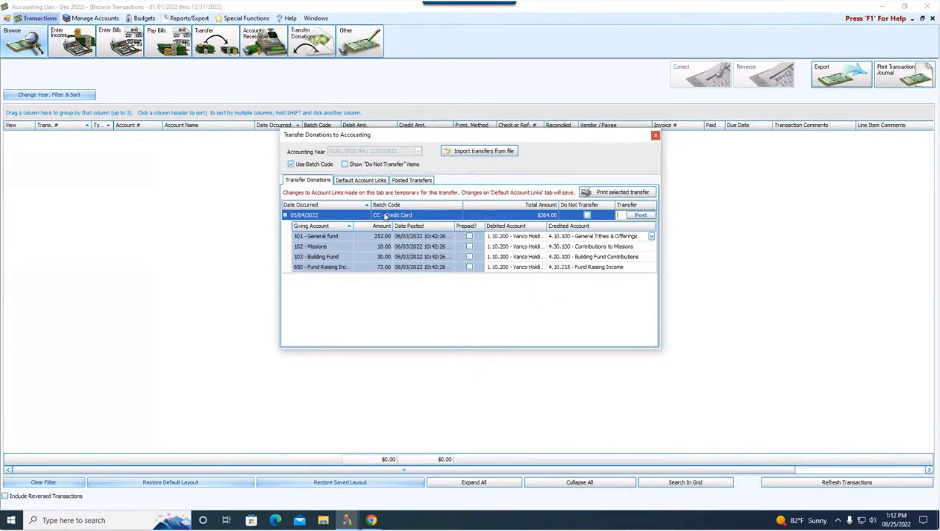
{"action": "left_click", "coordinate": [639, 216]}
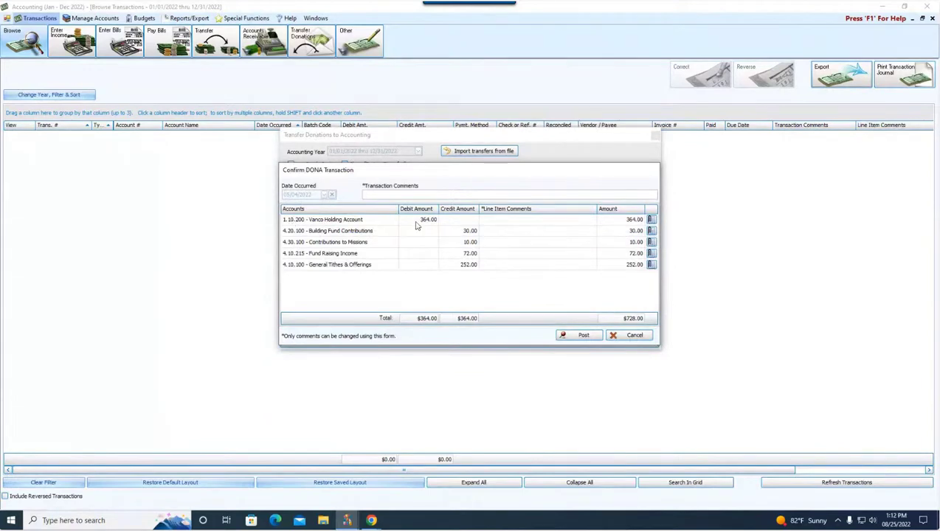
{"action": "left_click", "coordinate": [570, 335]}
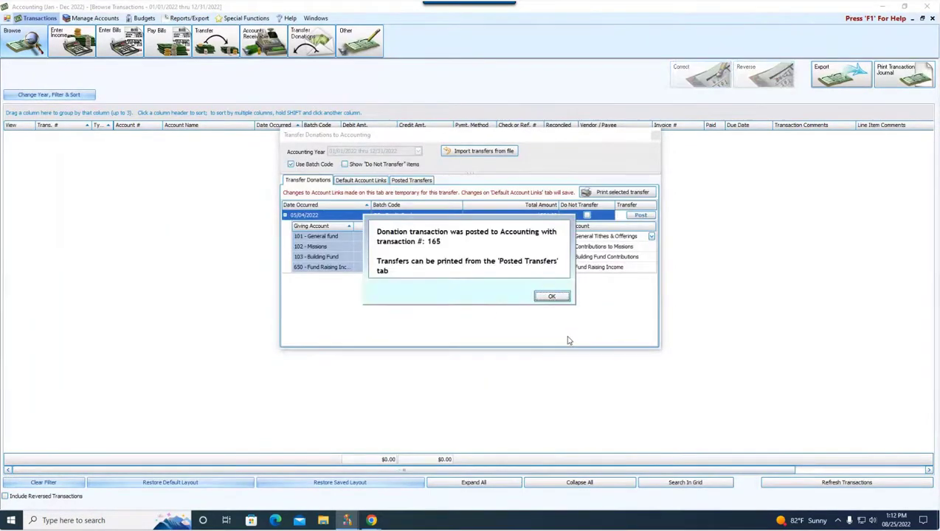
{"action": "left_click", "coordinate": [560, 298]}
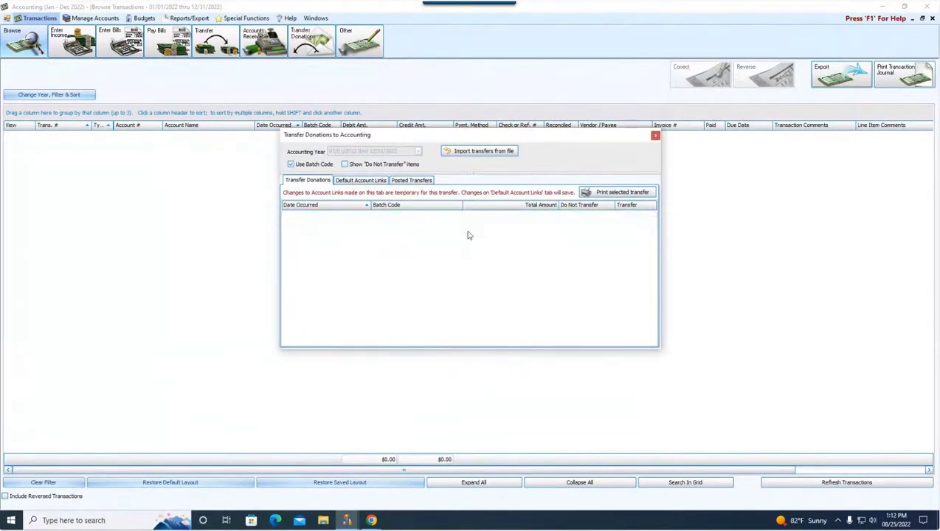
{"action": "left_click", "coordinate": [412, 181]}
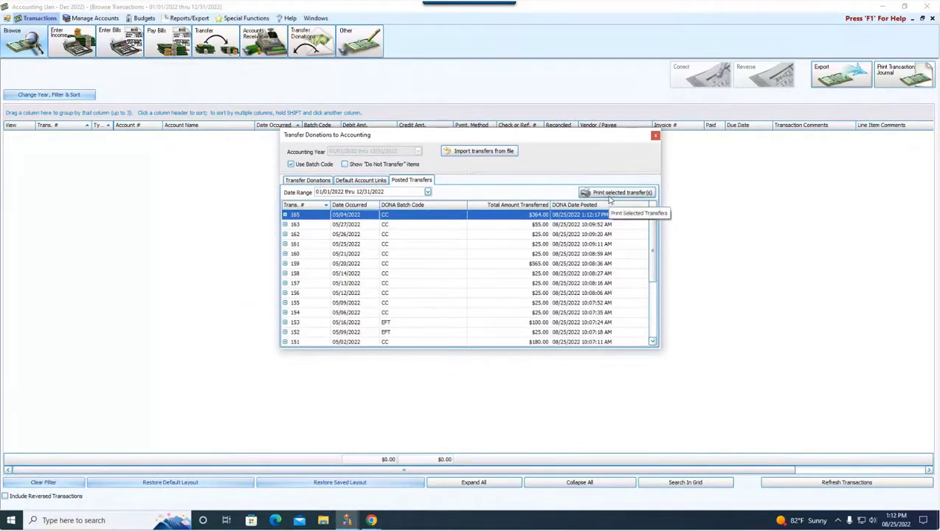
{"action": "left_click", "coordinate": [654, 135]}
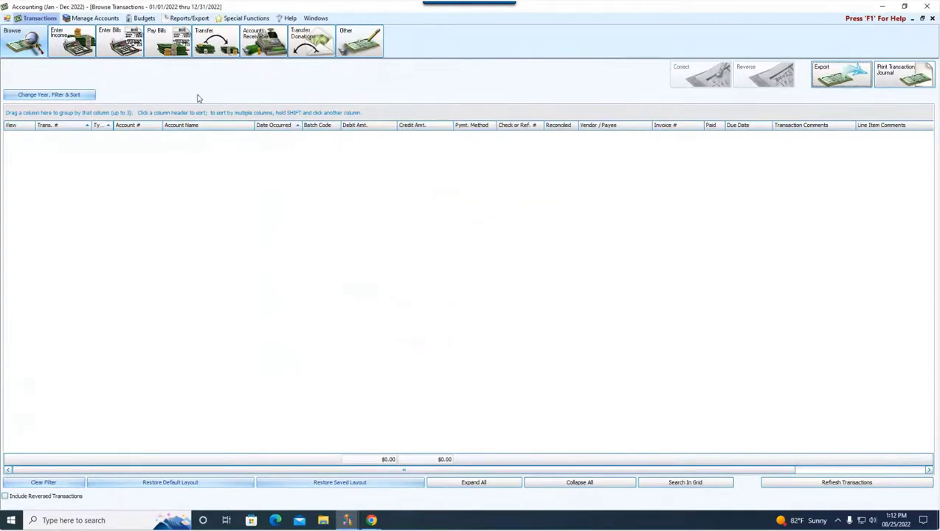
- Clear the transaction number range from the browser filter and look through all transactions of the 2022 financial year
{"action": "left_click", "coordinate": [67, 94]}
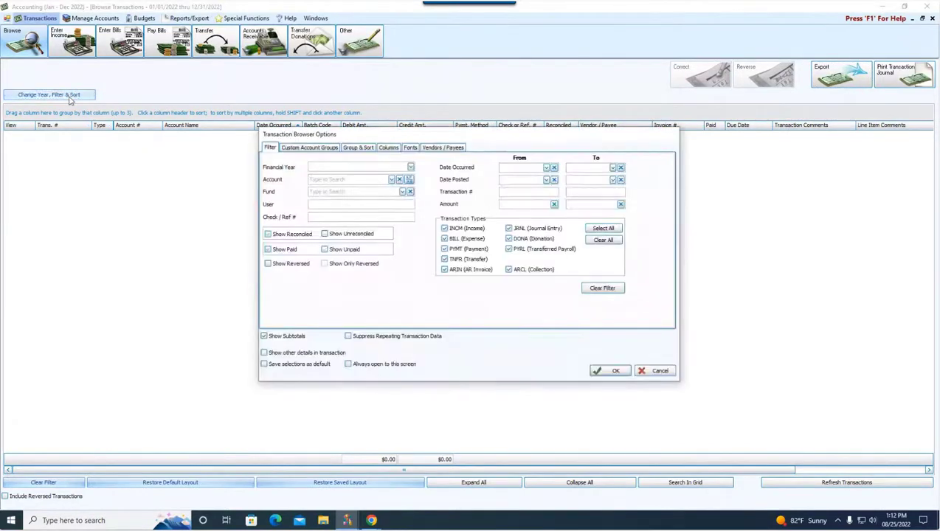
{"action": "double_click", "coordinate": [526, 191]}
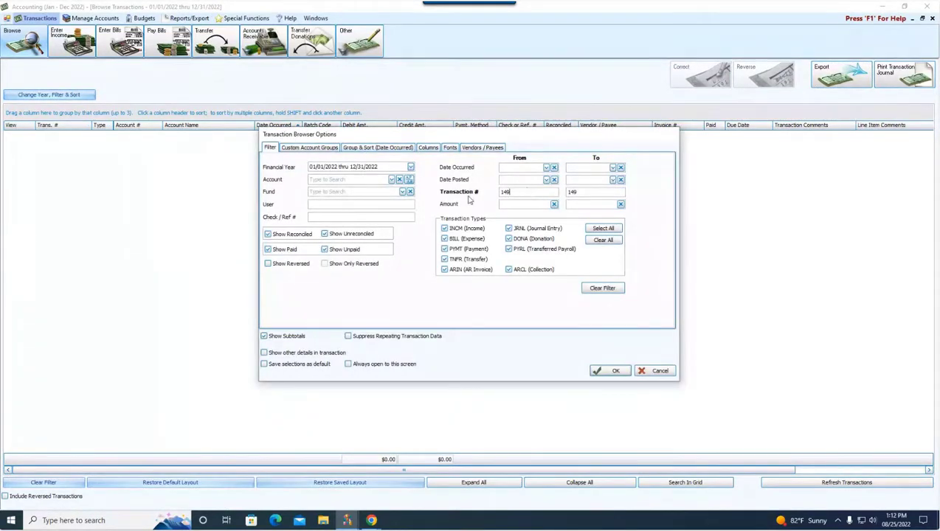
{"action": "type", "text": "0"}
{"action": "double_click", "coordinate": [586, 193]}
{"action": "type", "text": "0"}
{"action": "left_click", "coordinate": [626, 372]}
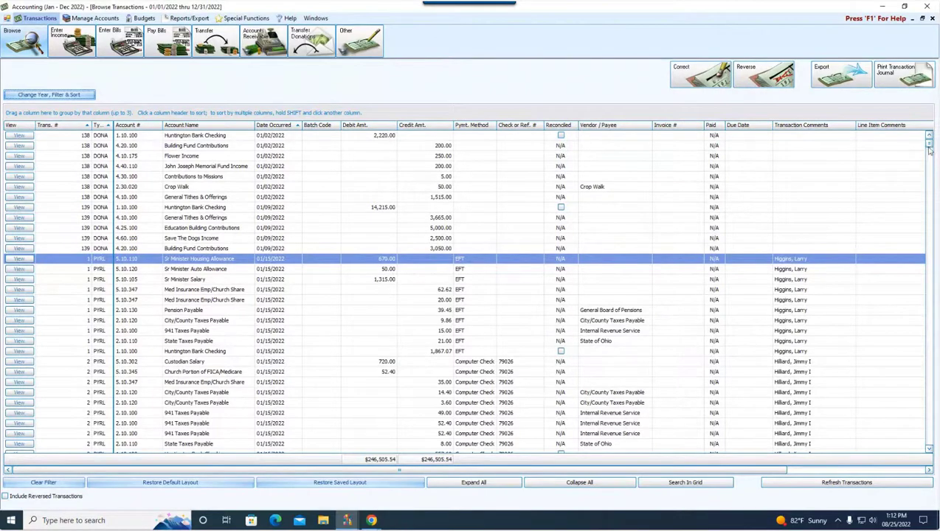
{"action": "left_click_drag", "start_coordinate": [931, 148], "coordinate": [931, 296]}
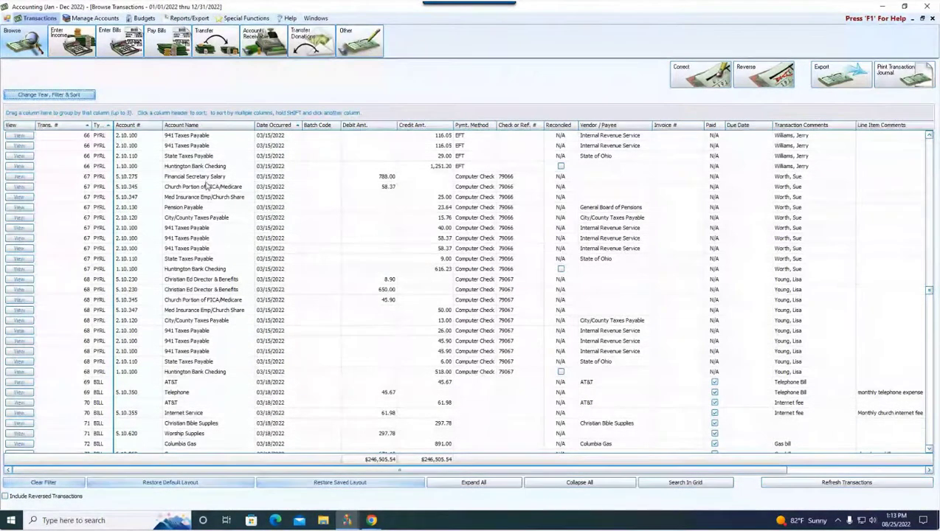
- Filter the transaction browser to show only transaction number 159
{"action": "left_click", "coordinate": [48, 94]}
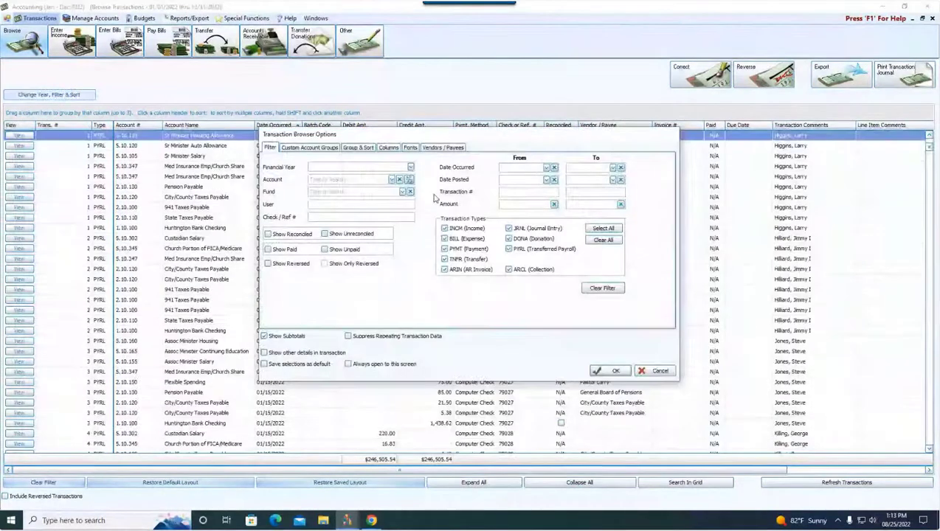
{"action": "left_click", "coordinate": [520, 188]}
{"action": "type", "text": "159"}
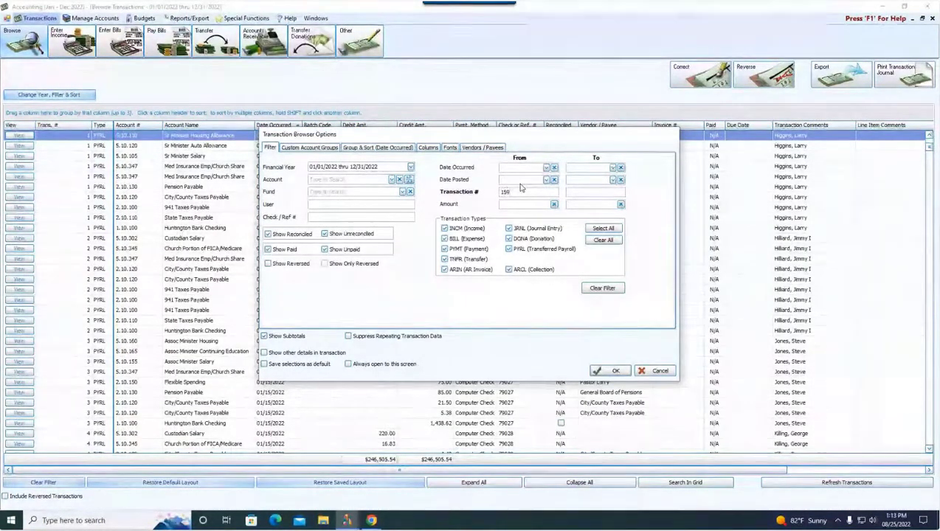
{"action": "left_click", "coordinate": [597, 192]}
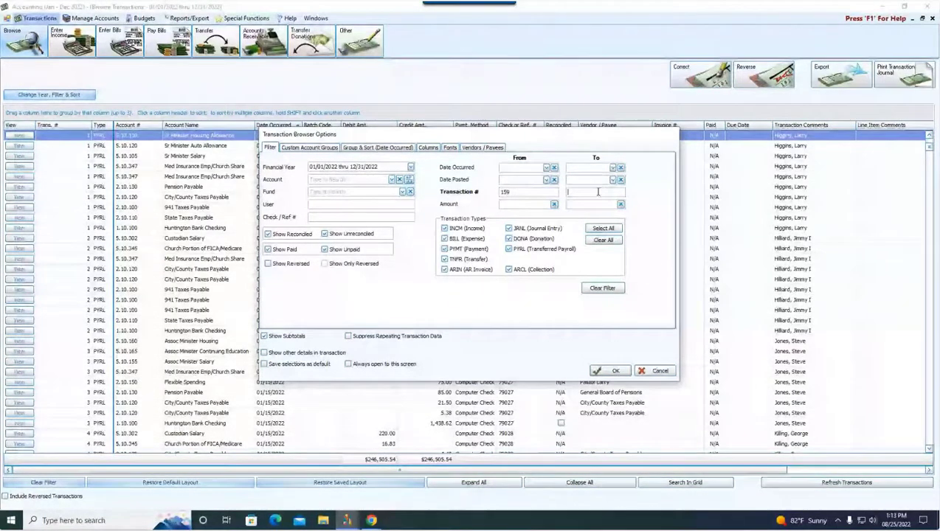
{"action": "type", "text": "159"}
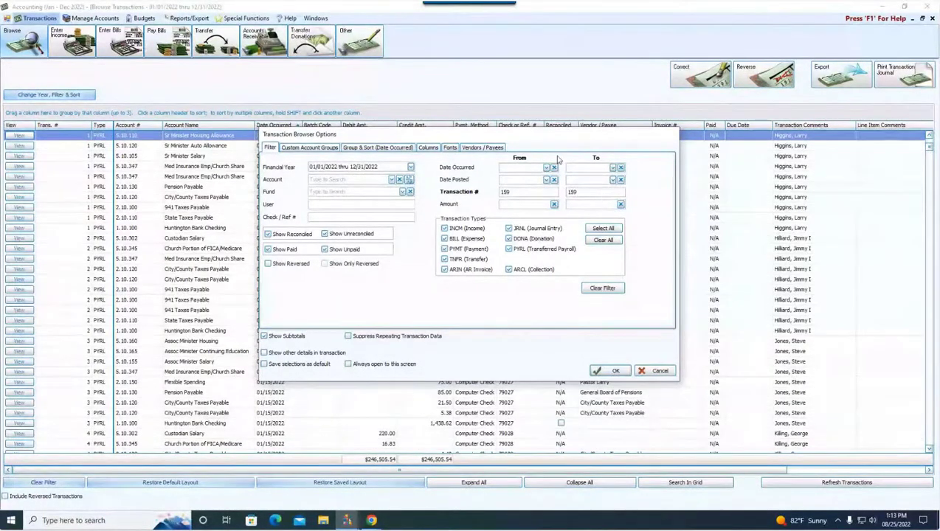
{"action": "left_click", "coordinate": [612, 371]}
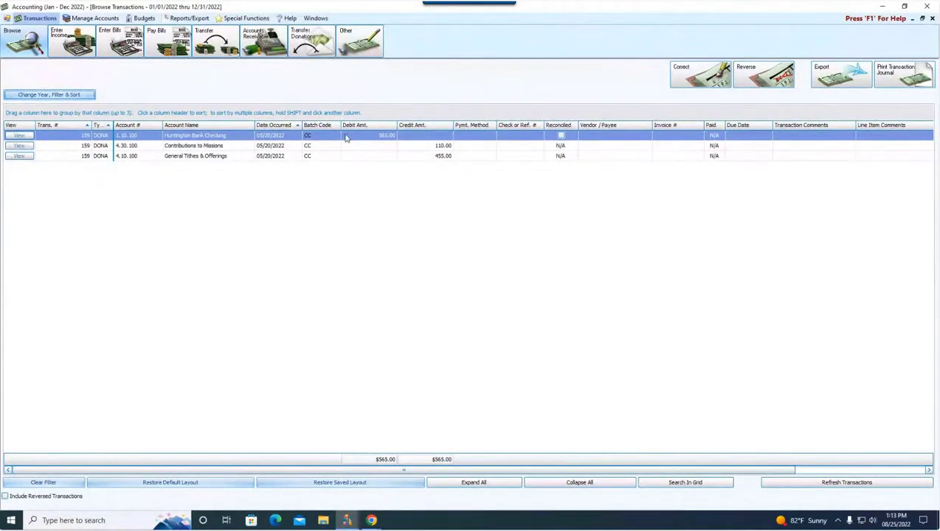
- Reverse transaction 159 permanently for retransfer to other accounts, with the comment "Wrong asset." and the original transaction date
{"action": "left_click", "coordinate": [702, 84]}
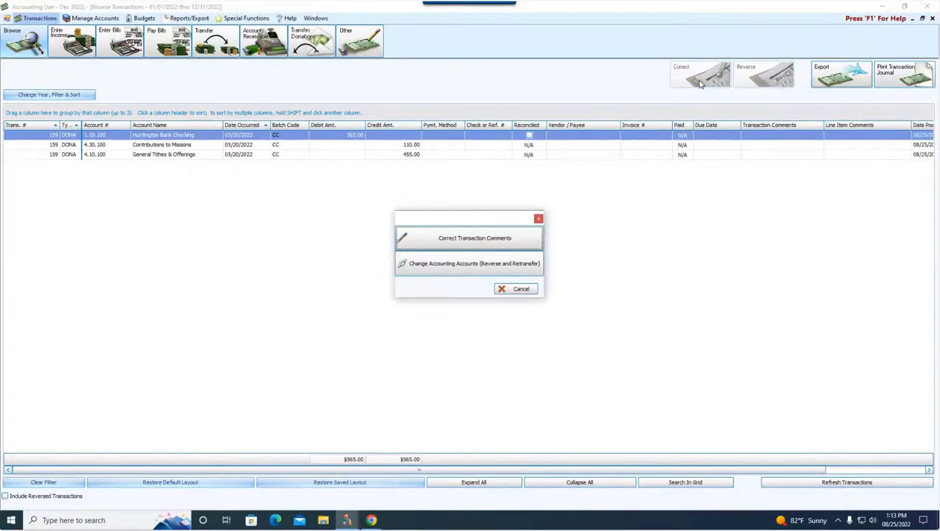
{"action": "left_click", "coordinate": [457, 266]}
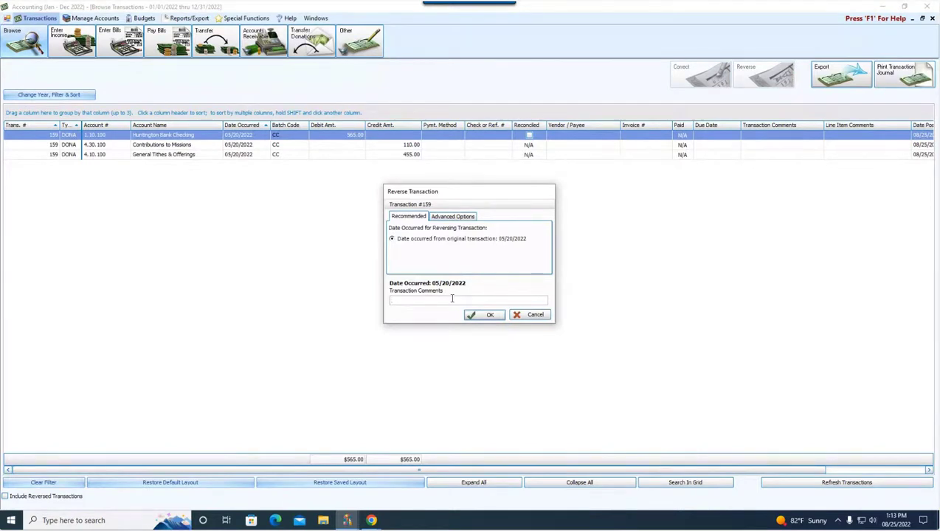
{"action": "type", "text": "Wi"}
{"action": "left_click", "coordinate": [487, 315]}
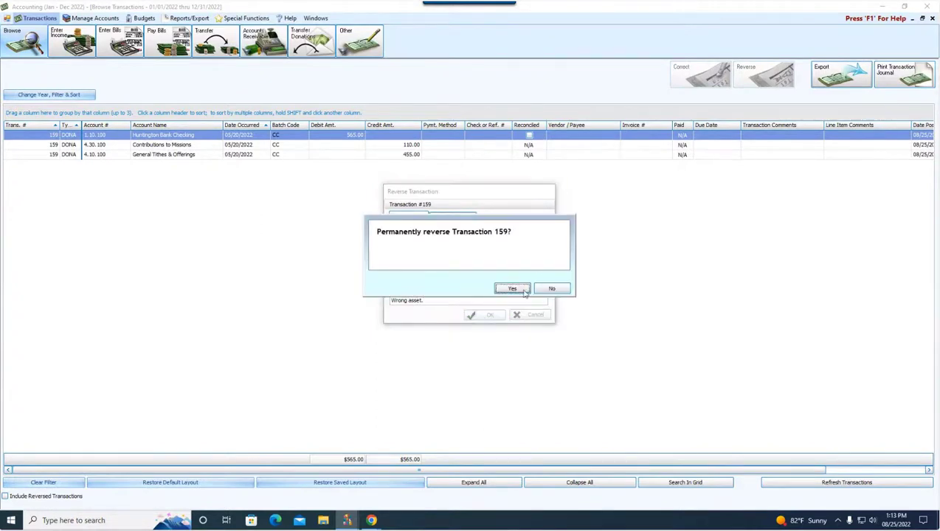
{"action": "left_click", "coordinate": [521, 289]}
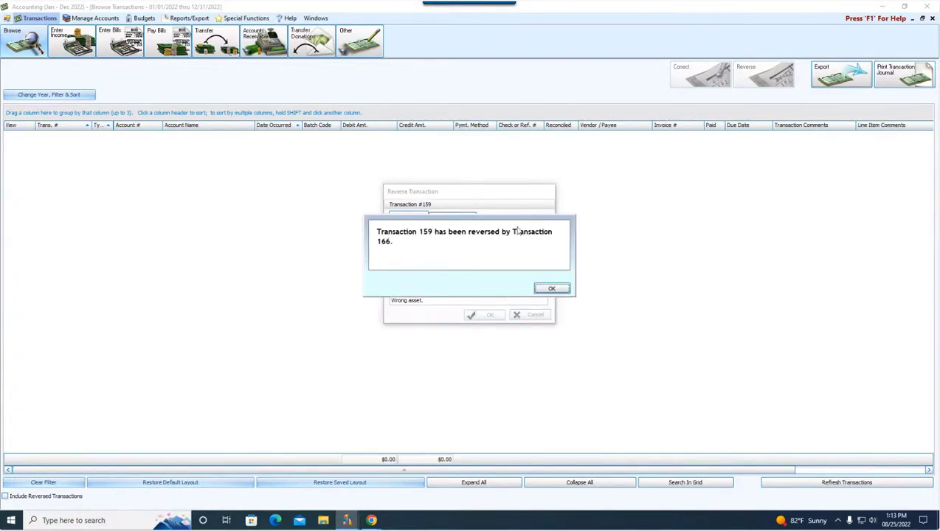
{"action": "left_click", "coordinate": [553, 289]}
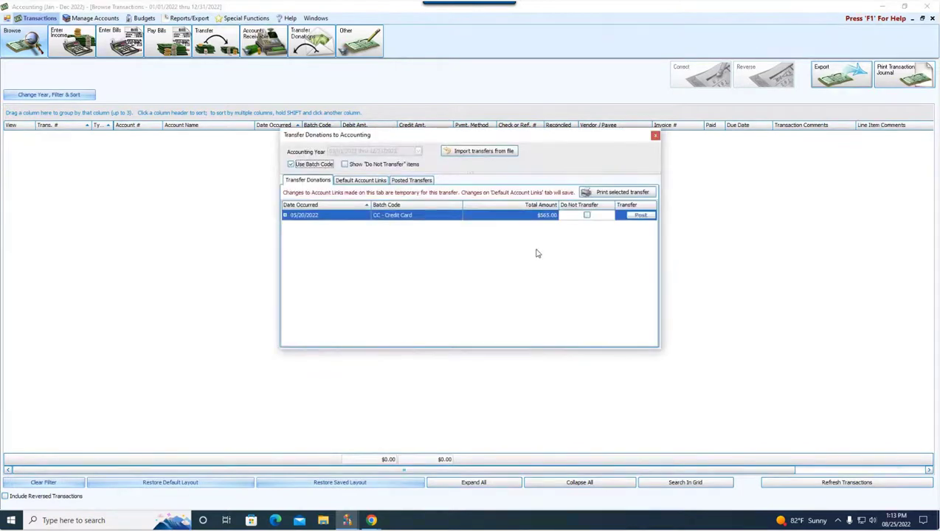
- Expand the 05/20/2022 credit card batch and set the General fund and Missions debited accounts to Vanco Holding Account
{"action": "left_click", "coordinate": [285, 215]}
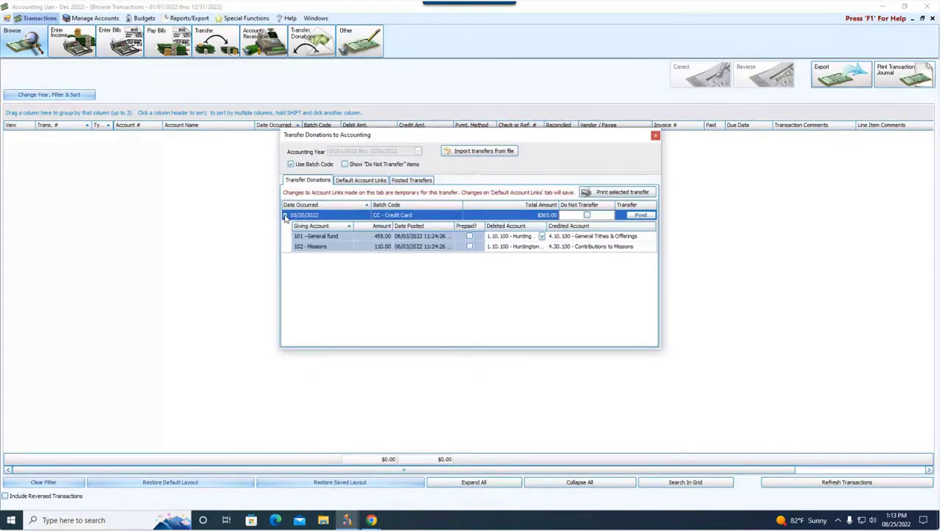
{"action": "left_click", "coordinate": [541, 236]}
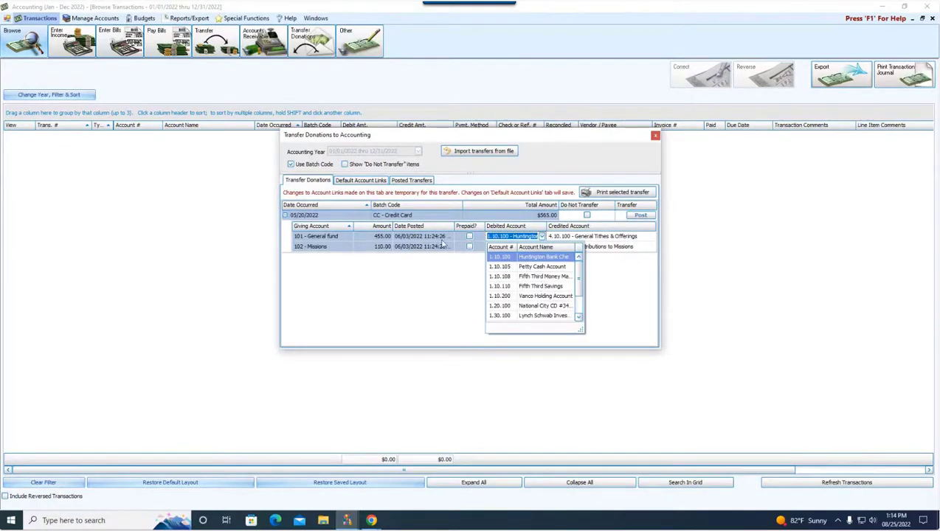
{"action": "left_click", "coordinate": [525, 298]}
{"action": "left_click", "coordinate": [540, 247]}
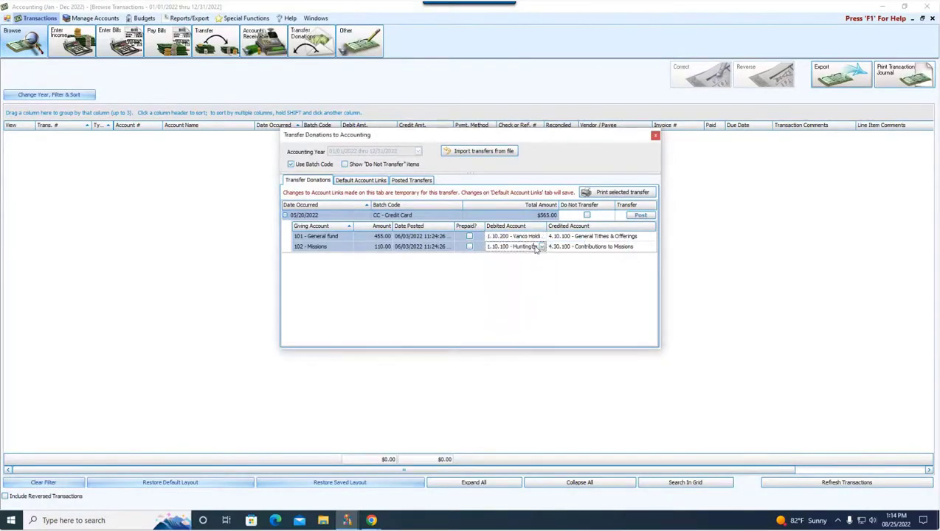
{"action": "left_click", "coordinate": [542, 246]}
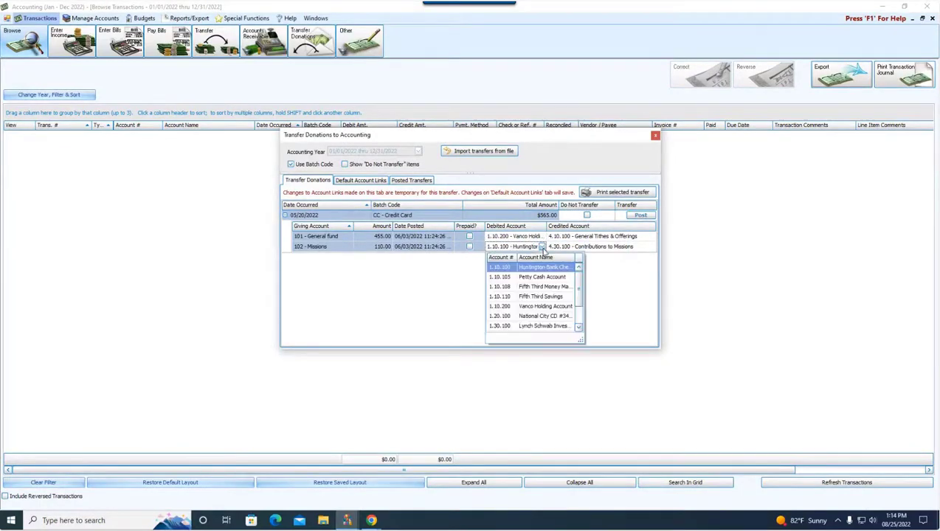
{"action": "left_click", "coordinate": [521, 310]}
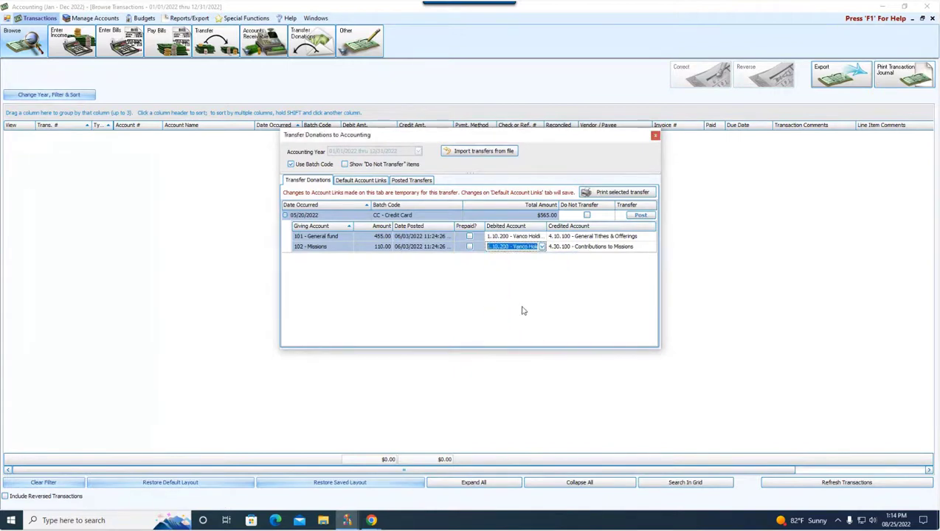
- Post the 05/20/2022 credit card batch to accounting without a comment and close the donation transfer window
{"action": "left_click", "coordinate": [631, 217]}
{"action": "left_click", "coordinate": [636, 215]}
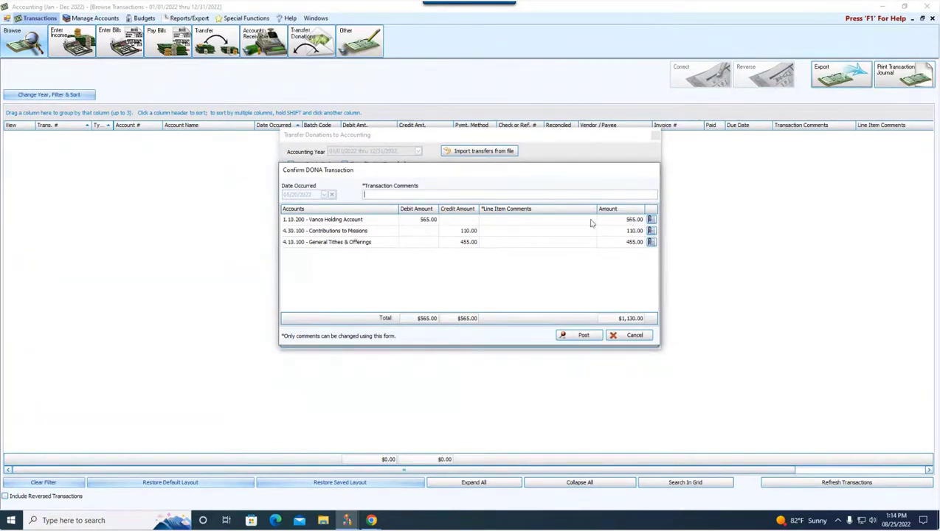
{"action": "left_click", "coordinate": [583, 336]}
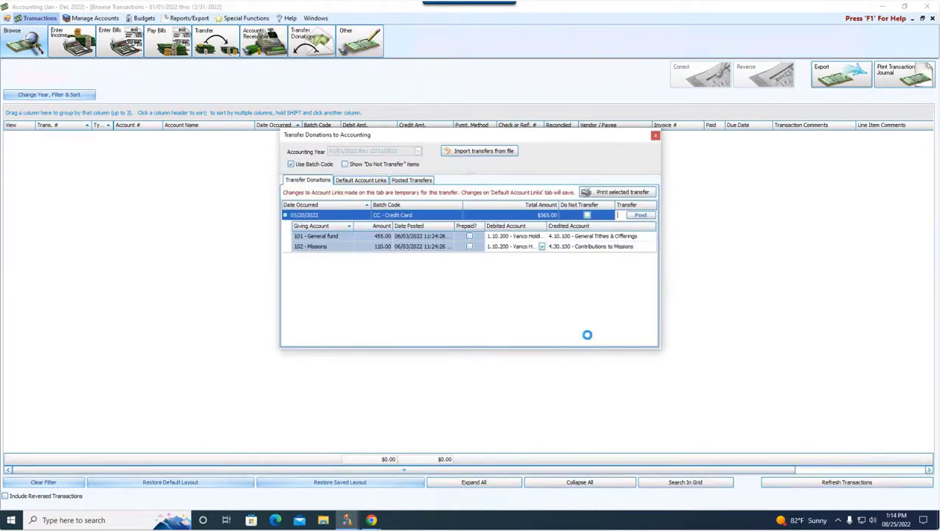
{"action": "left_click", "coordinate": [544, 295]}
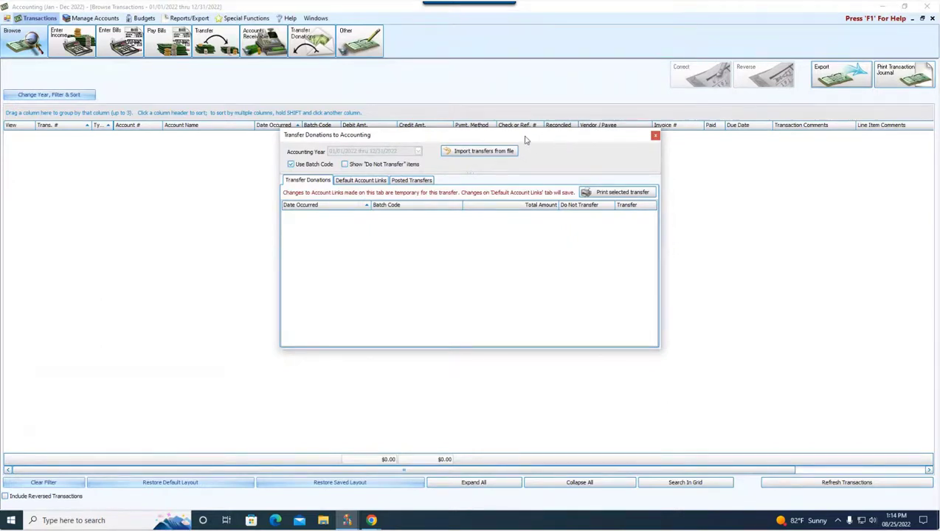
{"action": "left_click", "coordinate": [654, 137]}
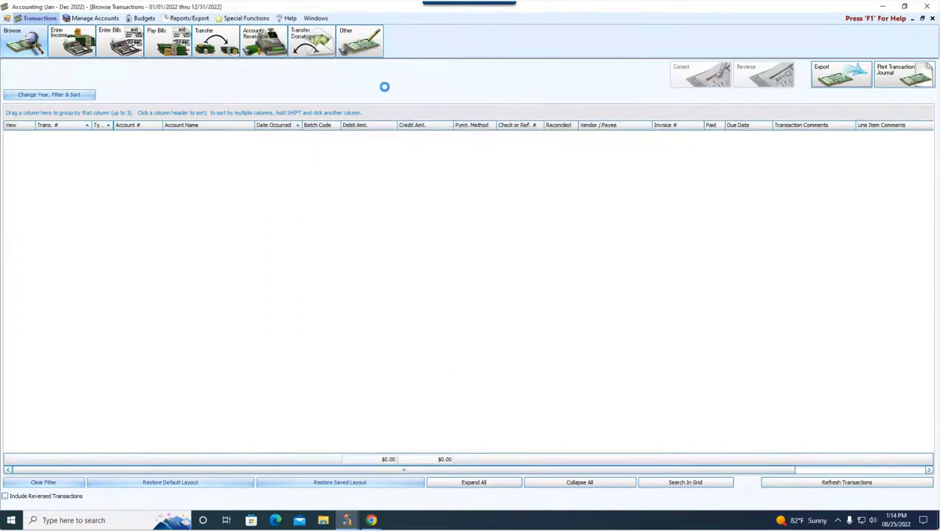
- Remove the transaction 159 range from the browser filter and apply the cleared filter
{"action": "left_click", "coordinate": [61, 96]}
{"action": "double_click", "coordinate": [520, 194]}
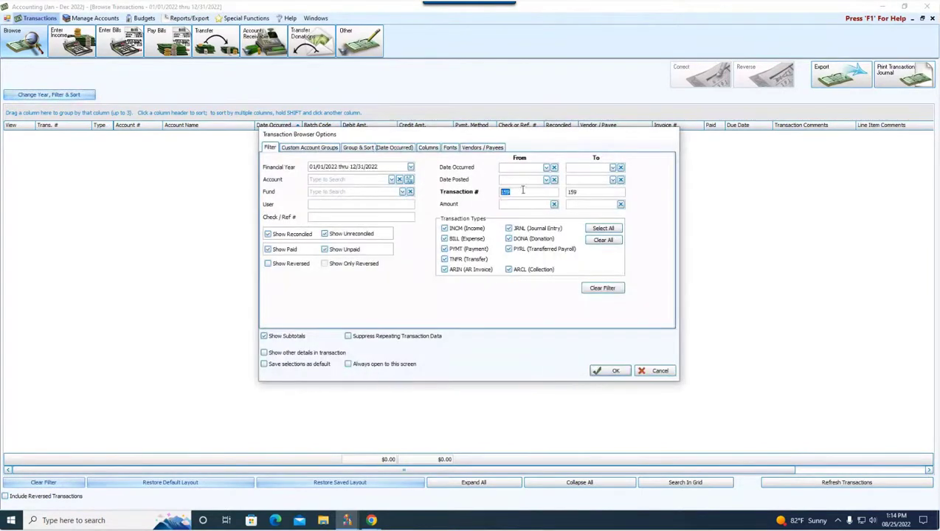
{"action": "type", "text": "0"}
{"action": "double_click", "coordinate": [579, 192]}
{"action": "type", "text": "0"}
{"action": "left_click", "coordinate": [609, 371]}
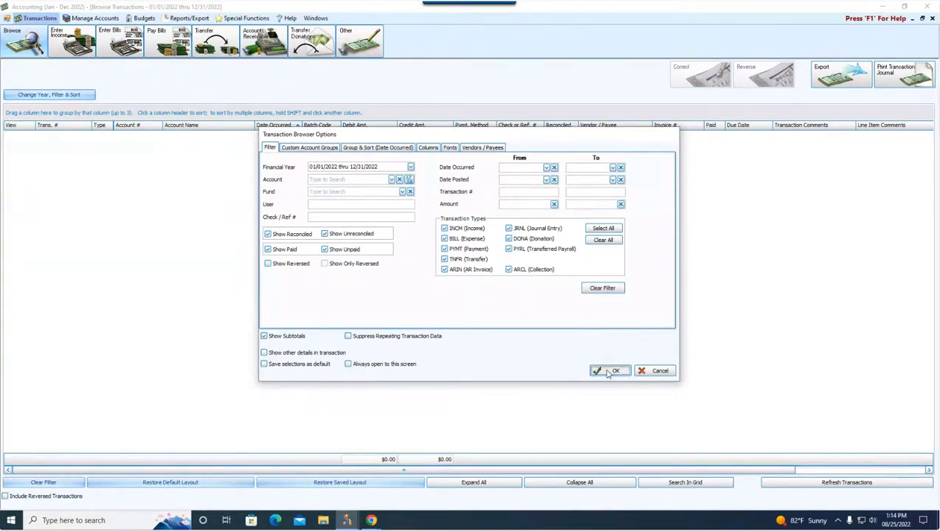